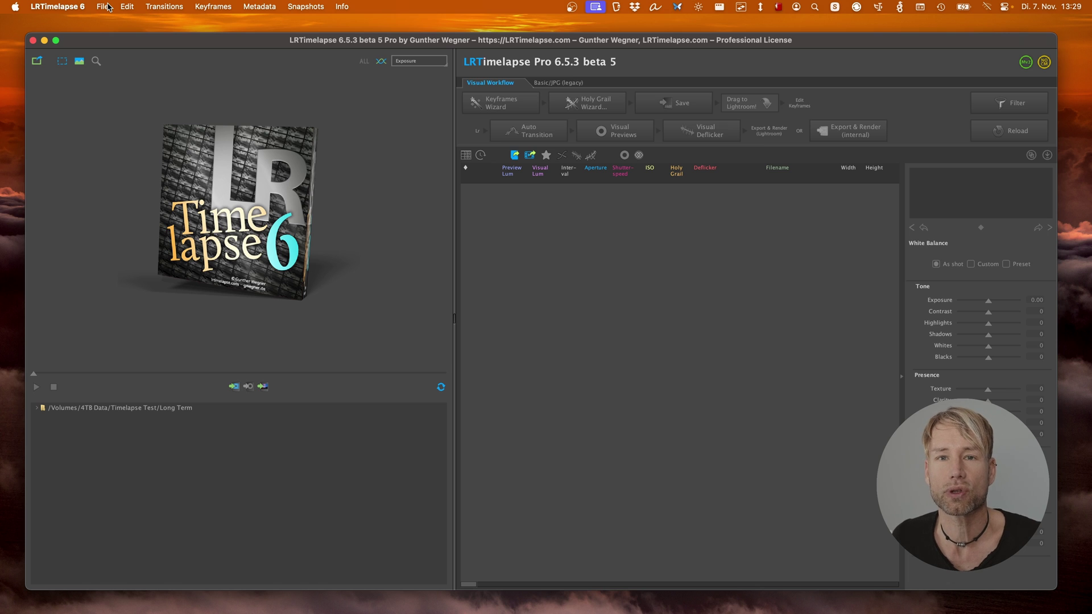
- Open the LRTimelapse importer with fjordbyenbrygge_original as the source, showing 10285 files
click(107, 7)
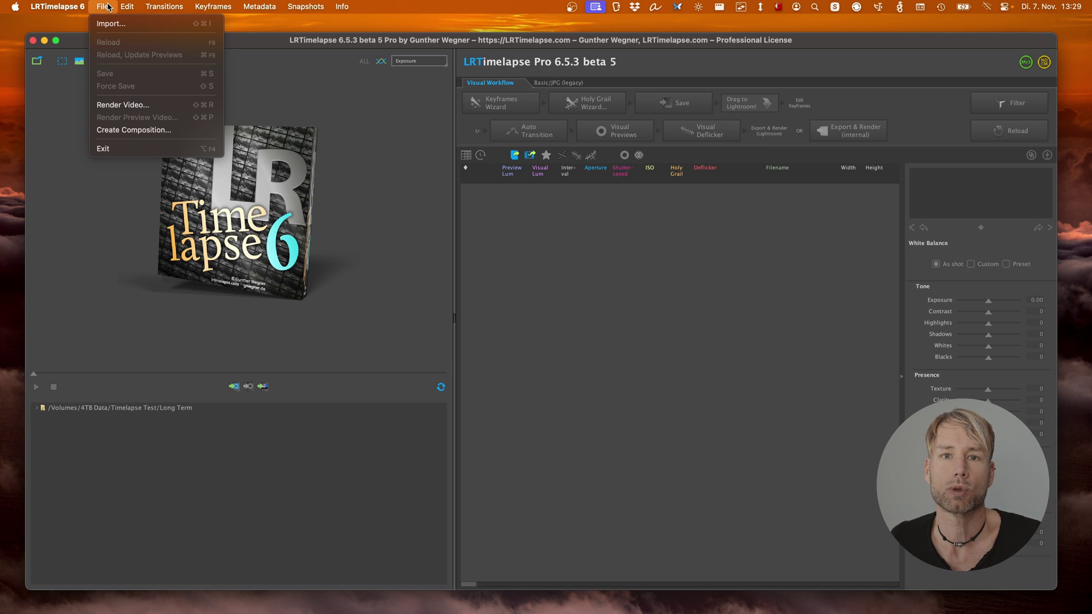
click(108, 24)
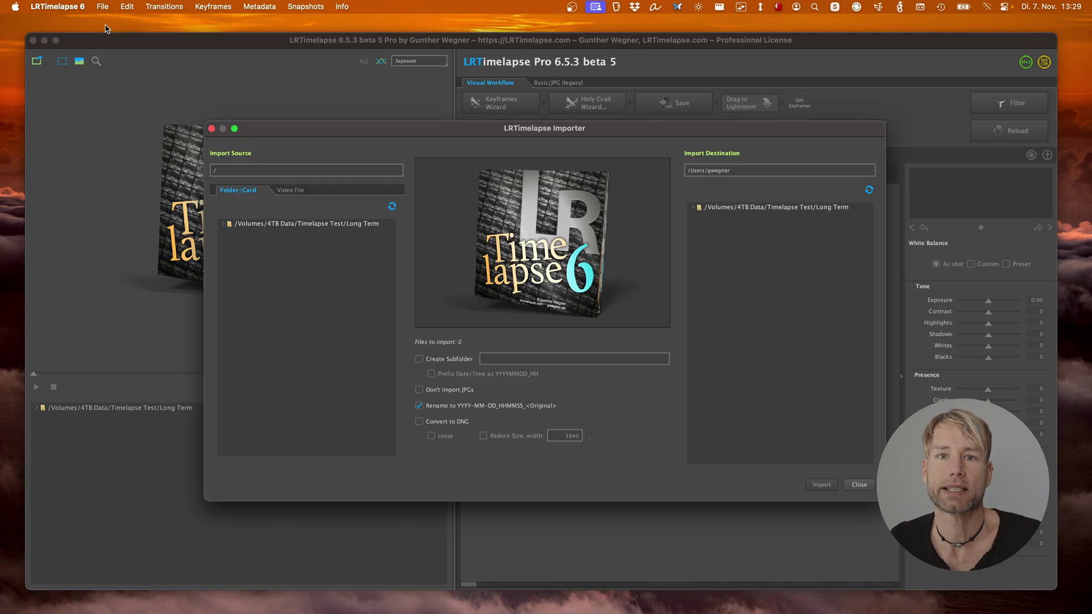
click(223, 223)
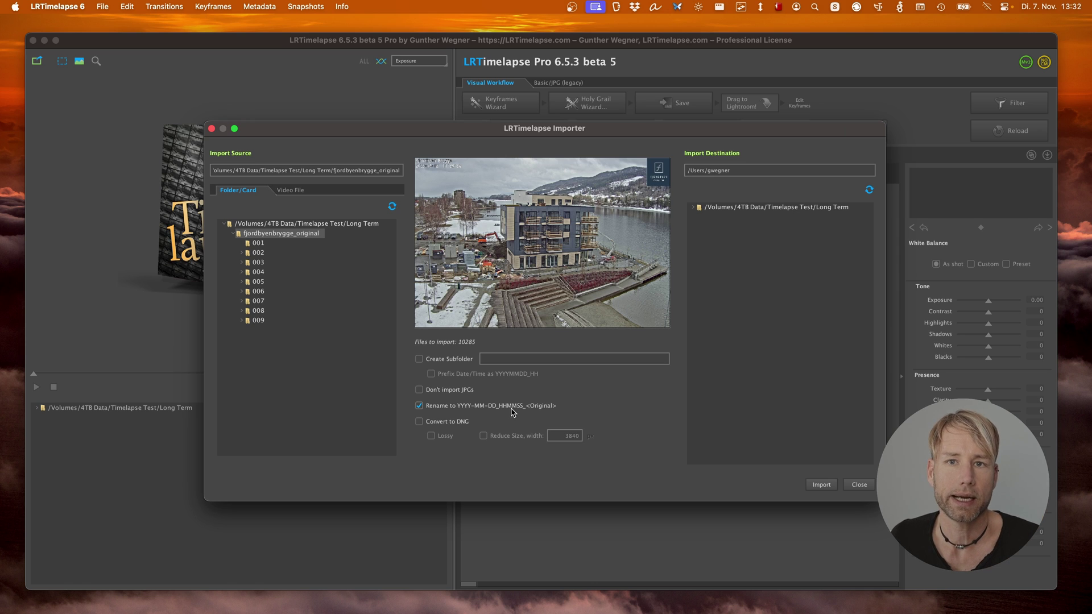
click(695, 208)
- Import the 10285 images into Long Term under a new 'Fjord_Longterm' subfolder, confirming the import
click(718, 208)
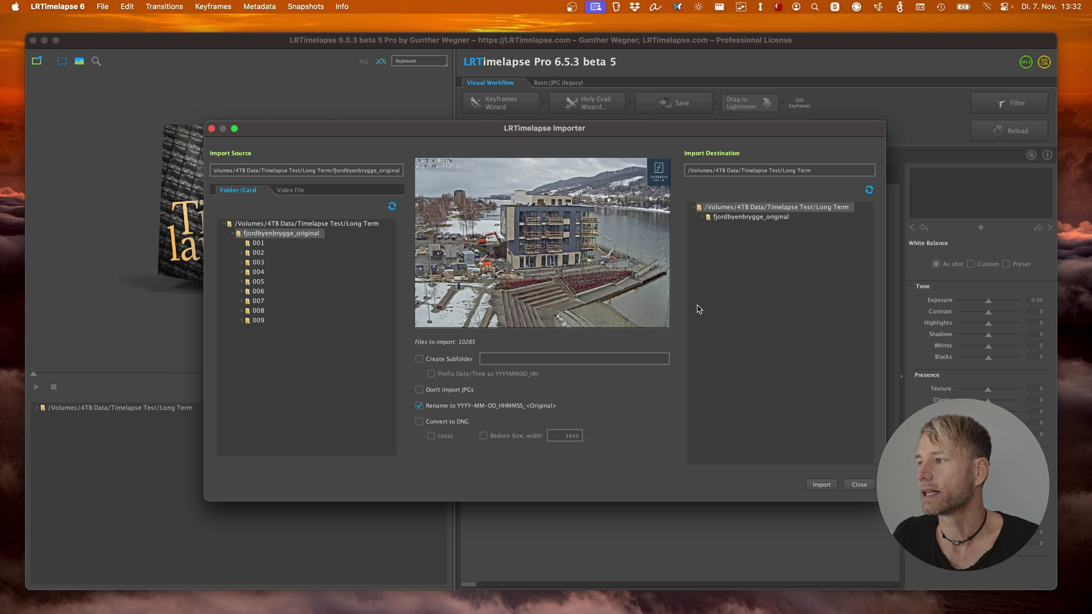
click(419, 359)
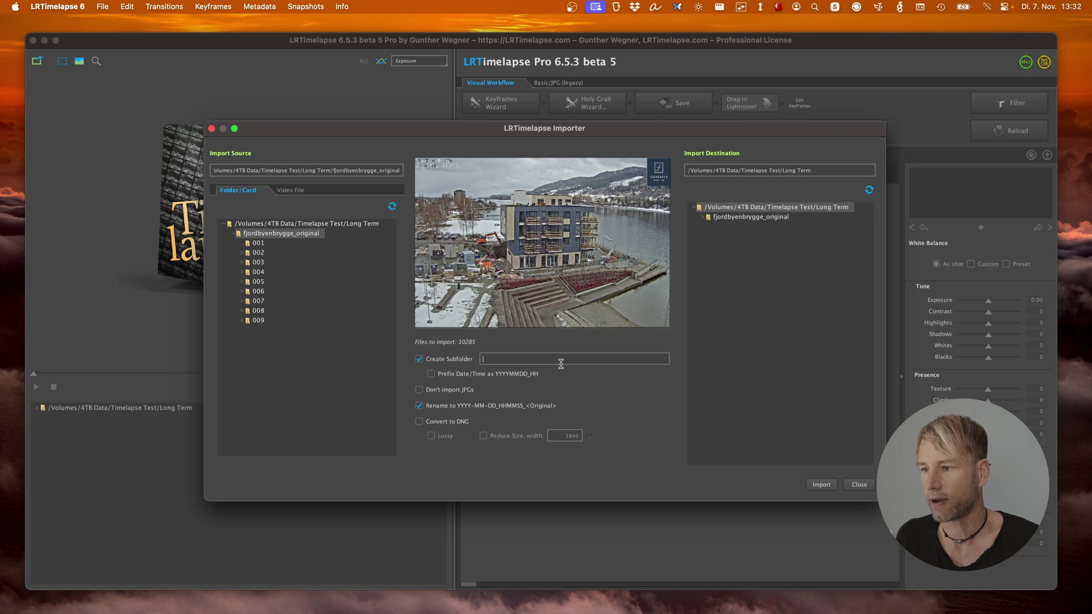
text(Fjord_Long)
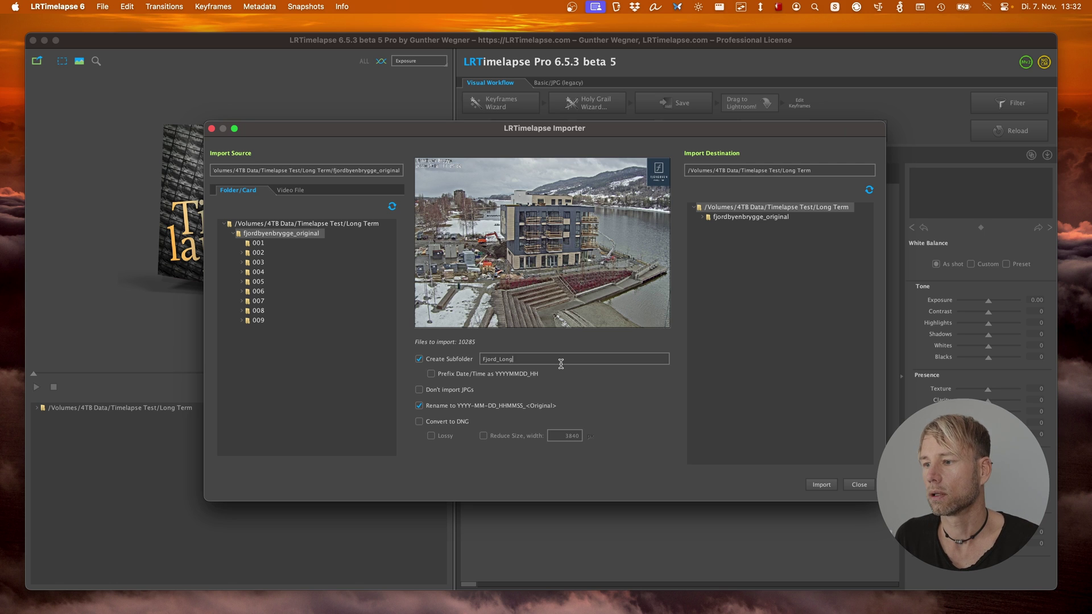
text(term)
key(Return)
click(648, 346)
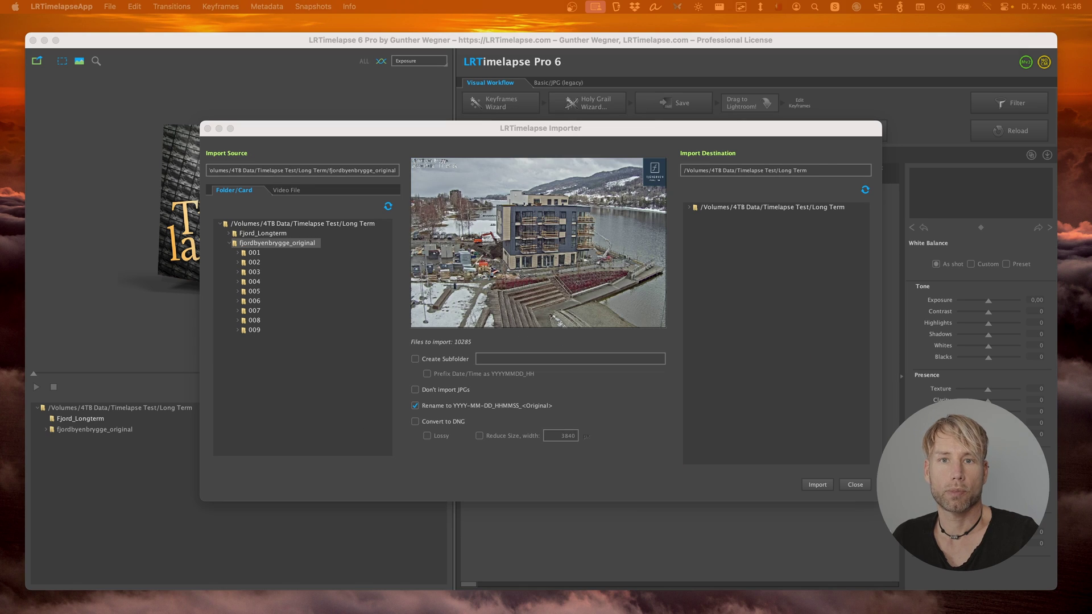
- Load Fjord_Longterm, preview its playback, scrub to frame 1301, and switch to Visual Workflow
click(853, 485)
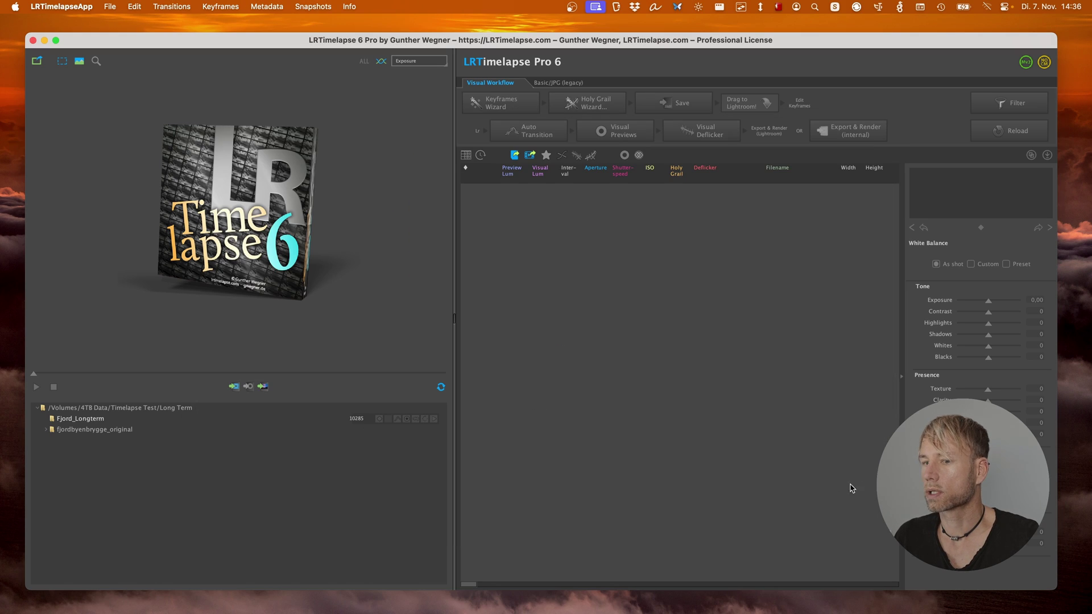
click(66, 421)
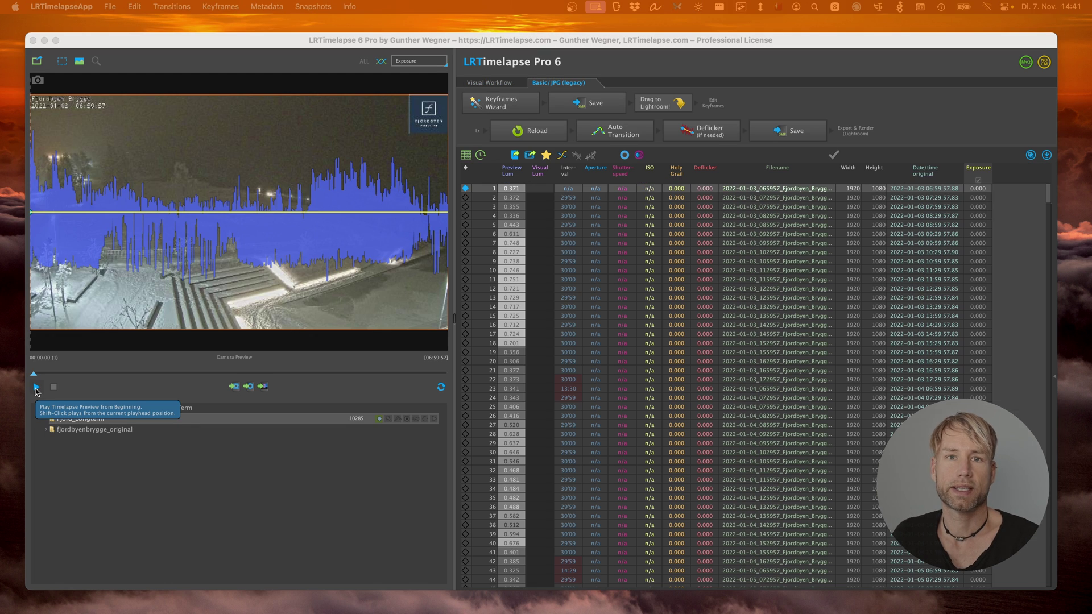
click(36, 387)
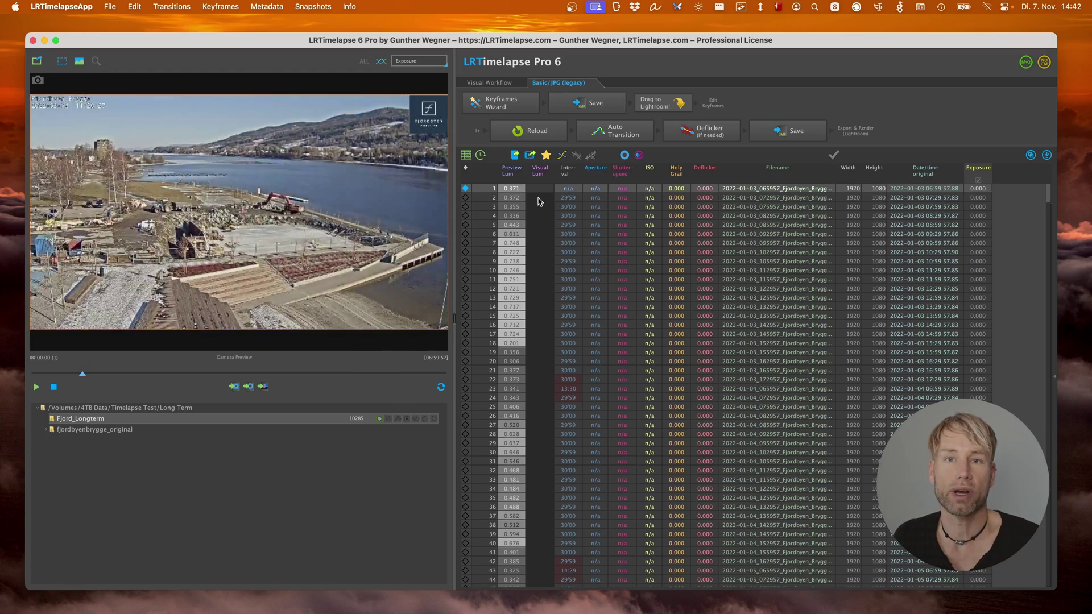
click(95, 239)
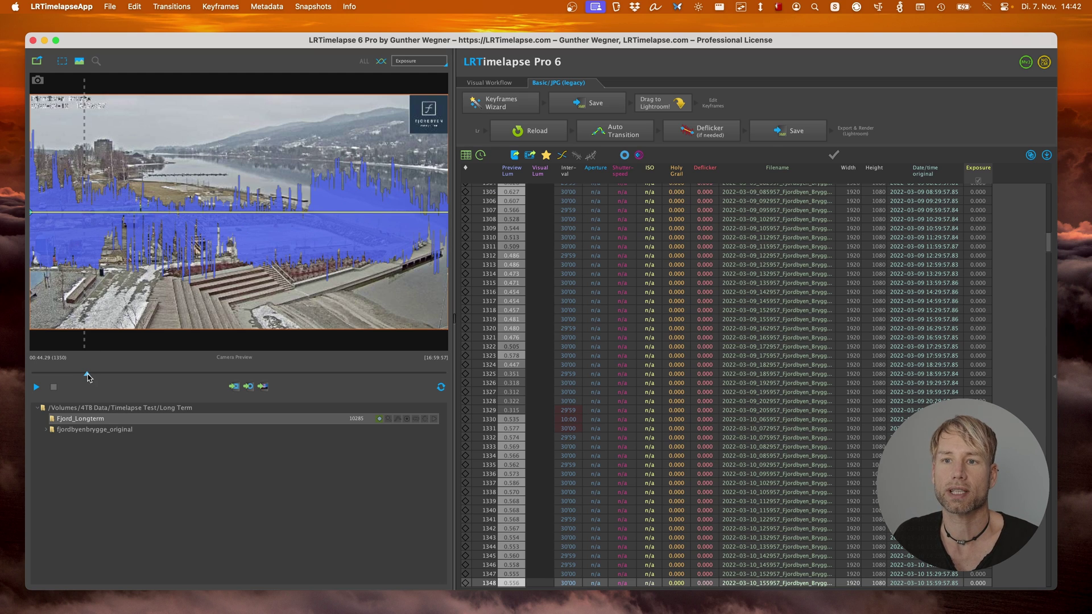
drag(87, 376, 85, 378)
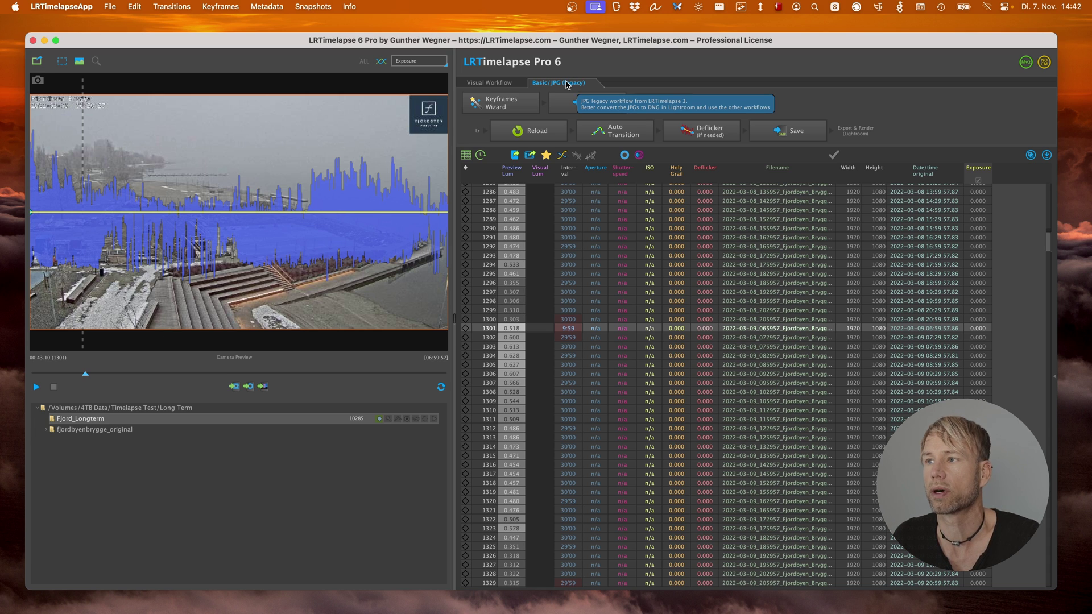
click(496, 83)
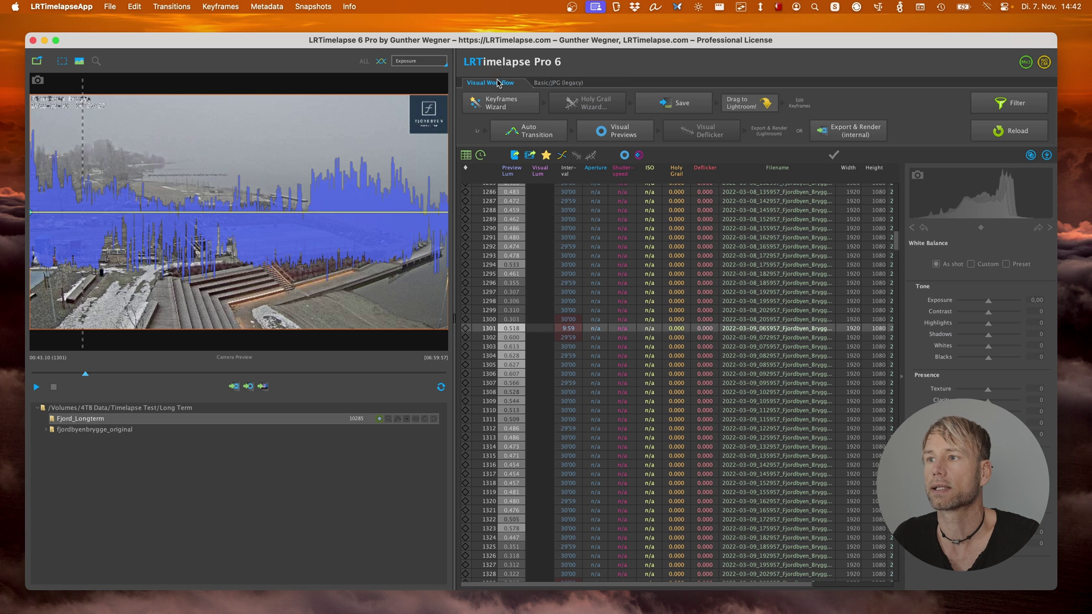
- Open the Filter panel, toggle the Luminance, Contrast and Hue curves, then hide the curve overlay
click(1001, 107)
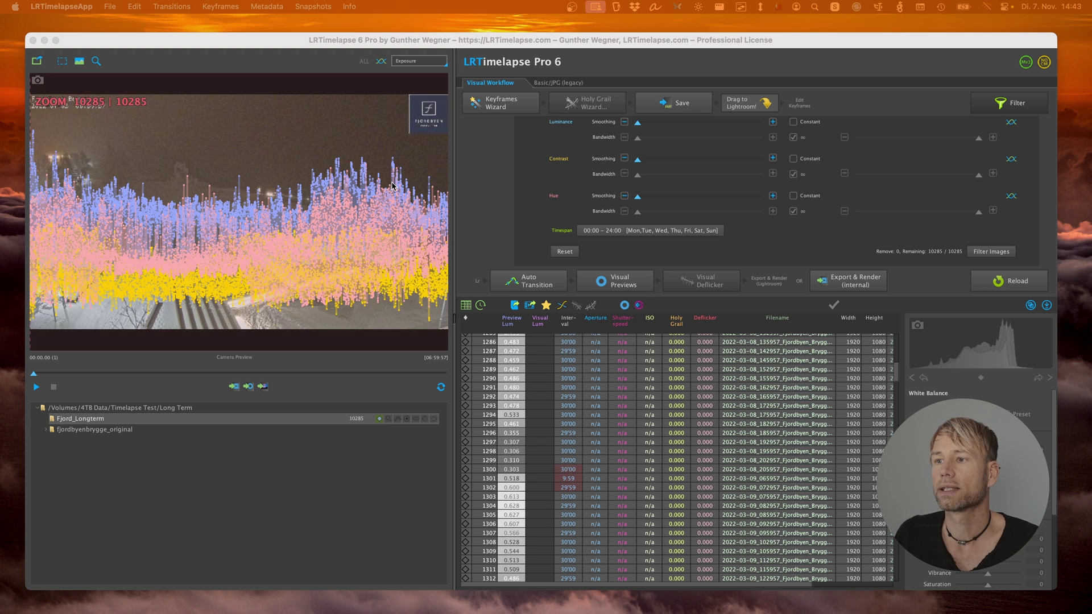
click(1010, 124)
click(1009, 124)
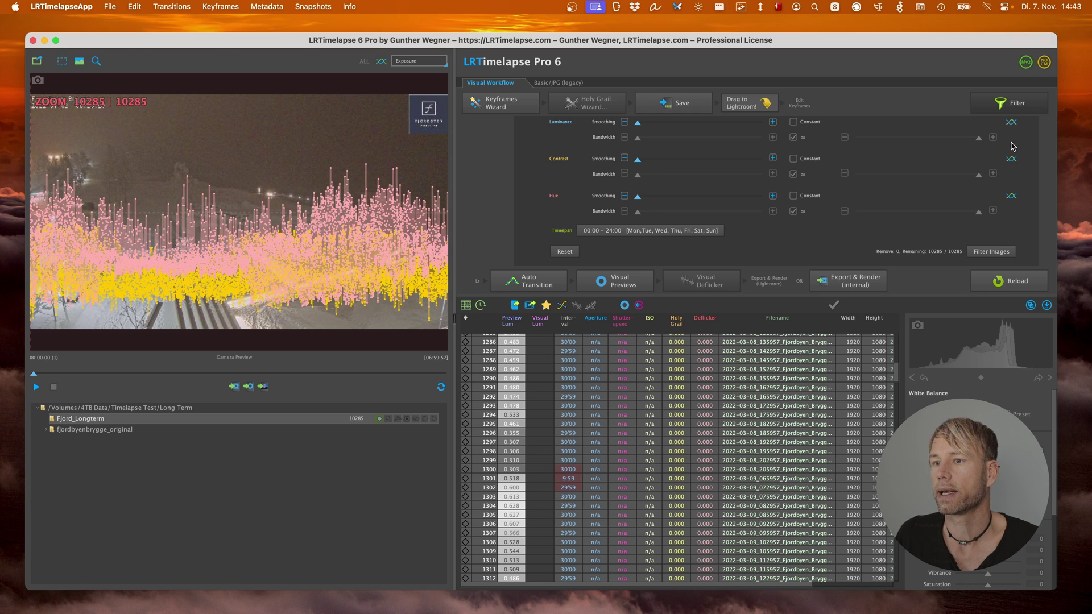
click(1011, 160)
click(1011, 161)
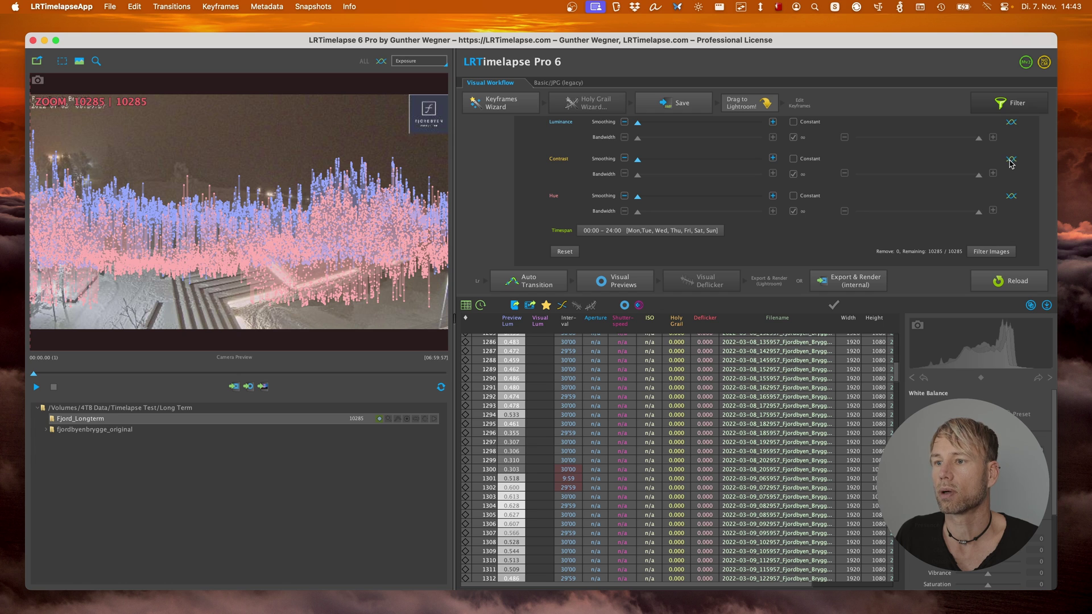
click(1012, 198)
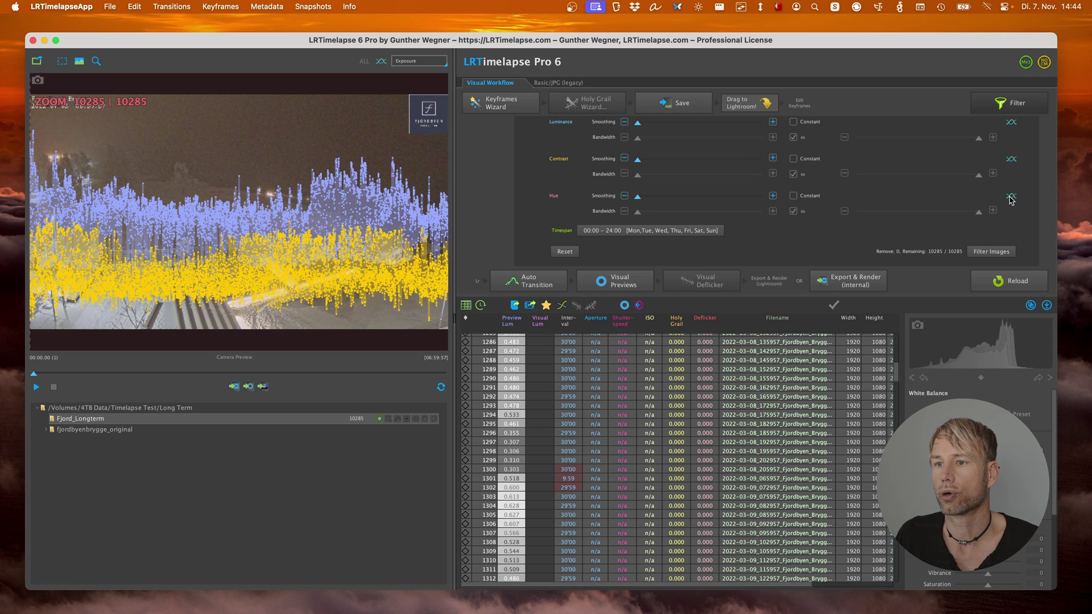
click(1012, 198)
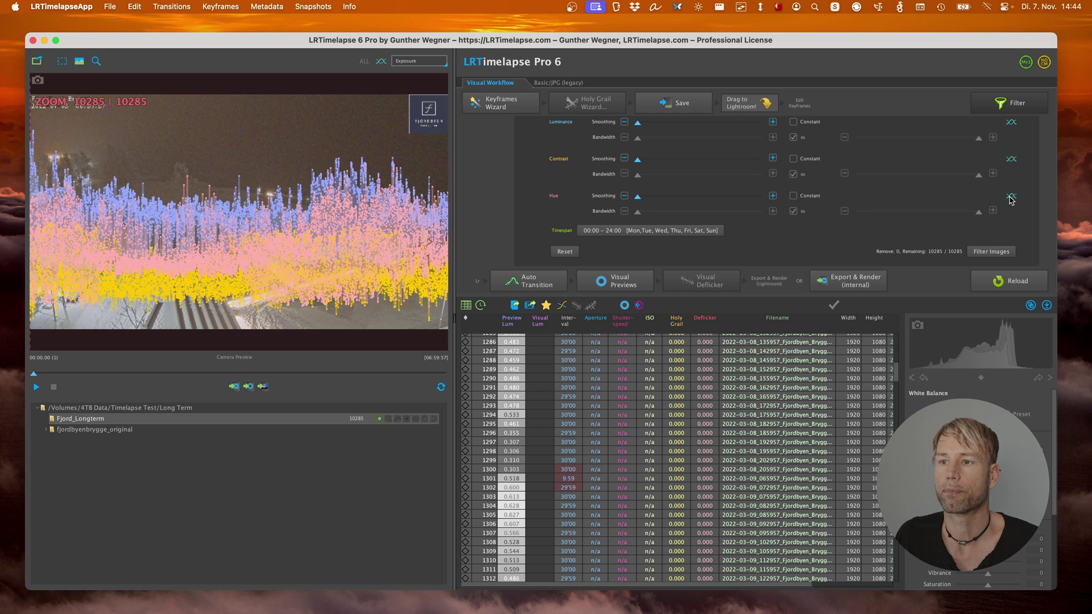
click(381, 64)
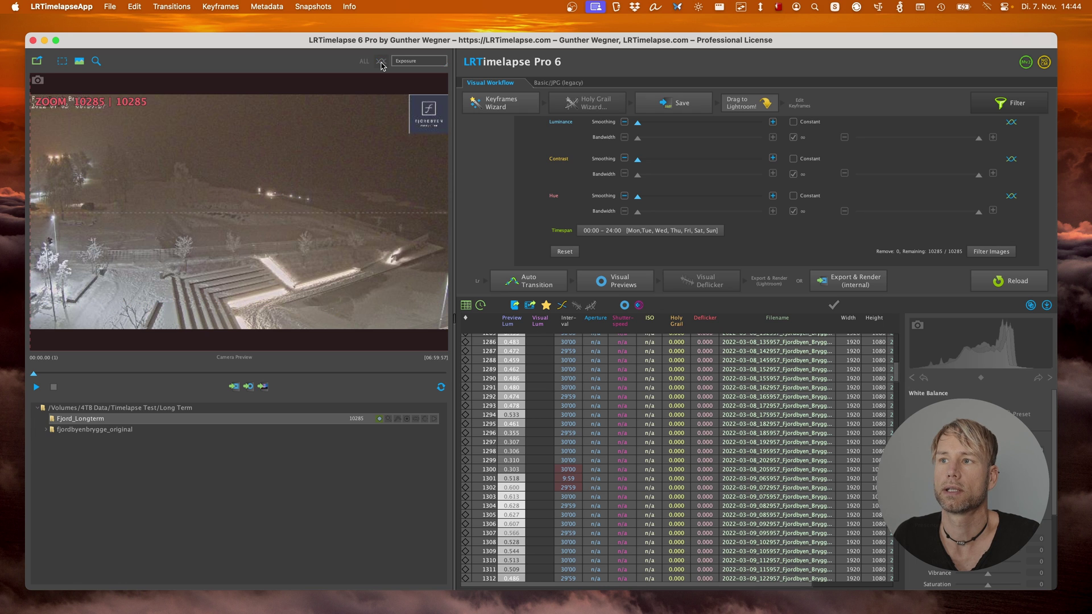
- Scrub to frame 358, draw a luminance reference area, and hide the Hue and Contrast curves
drag(34, 374, 57, 374)
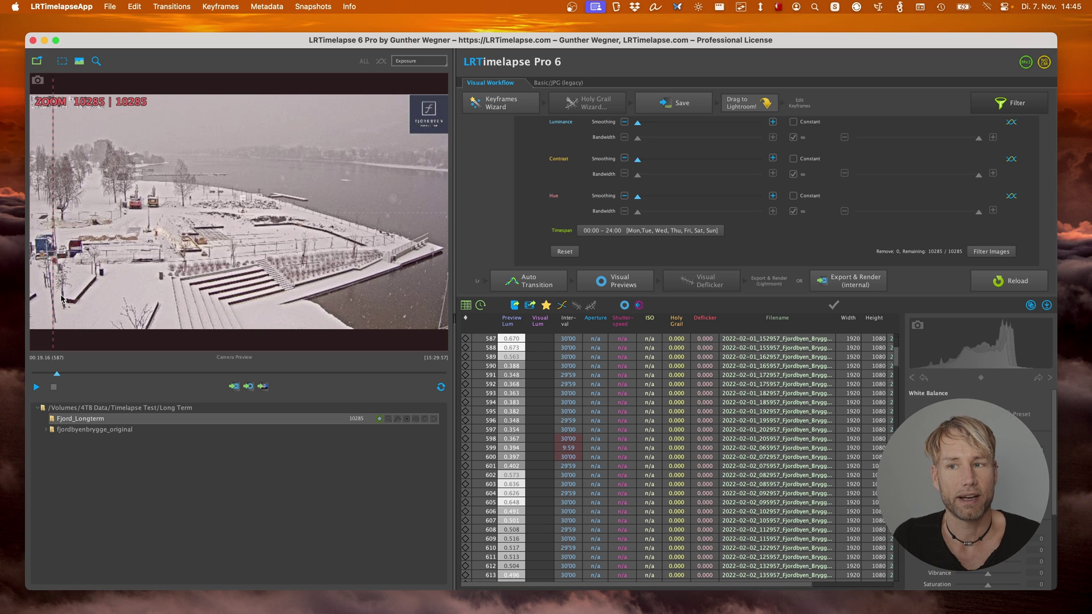
drag(57, 374, 48, 375)
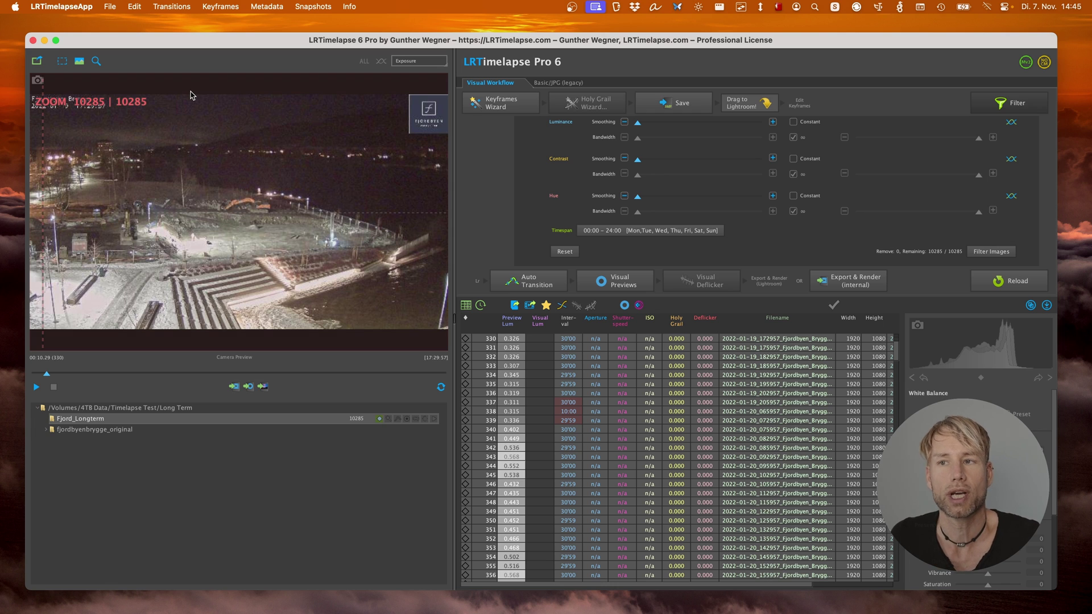
drag(190, 94, 326, 170)
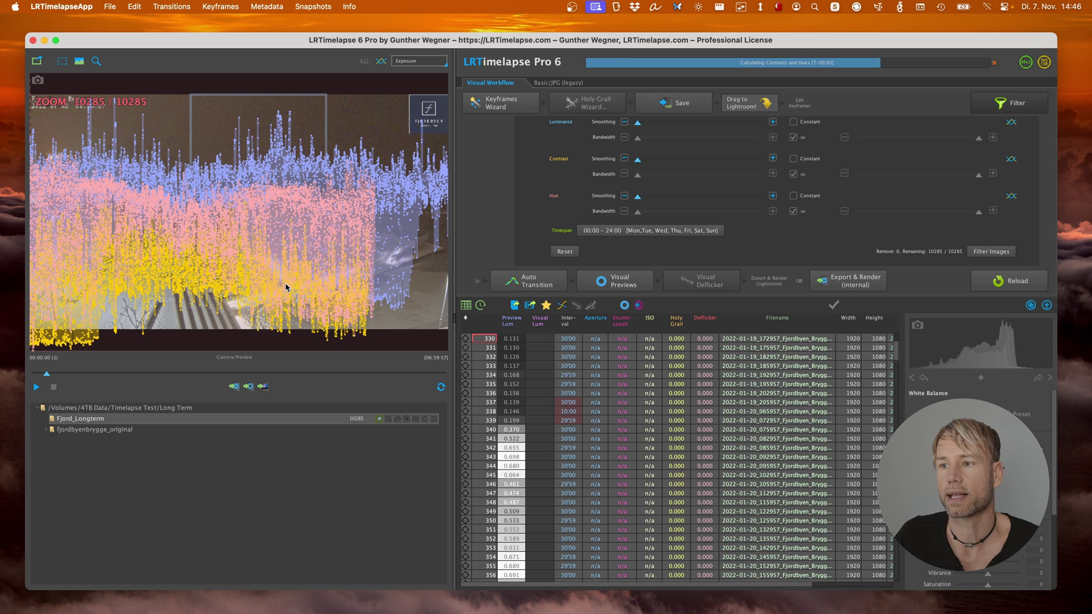
click(1012, 197)
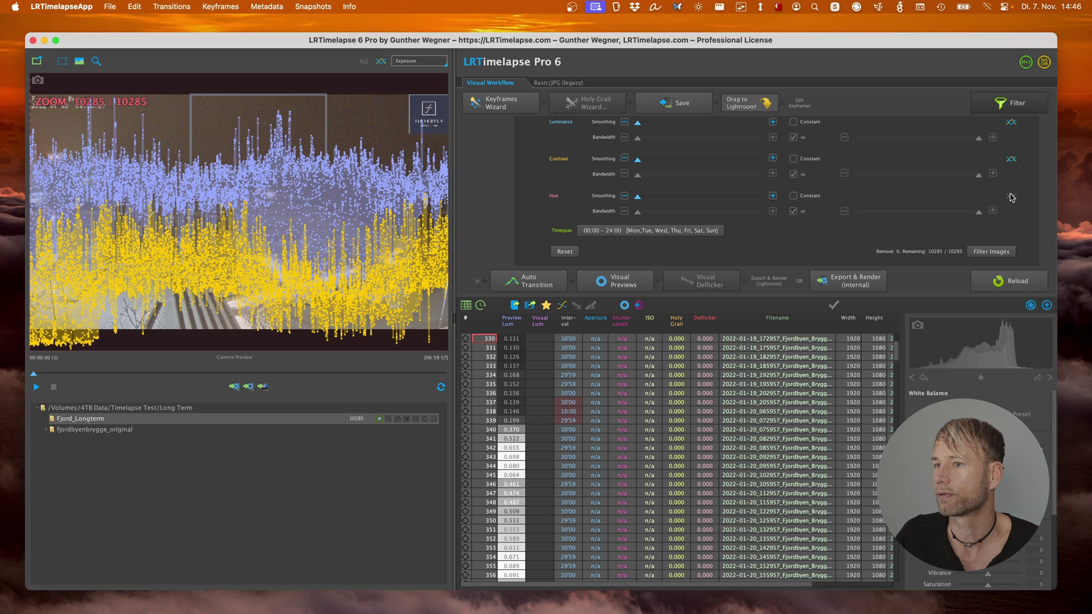
click(1012, 159)
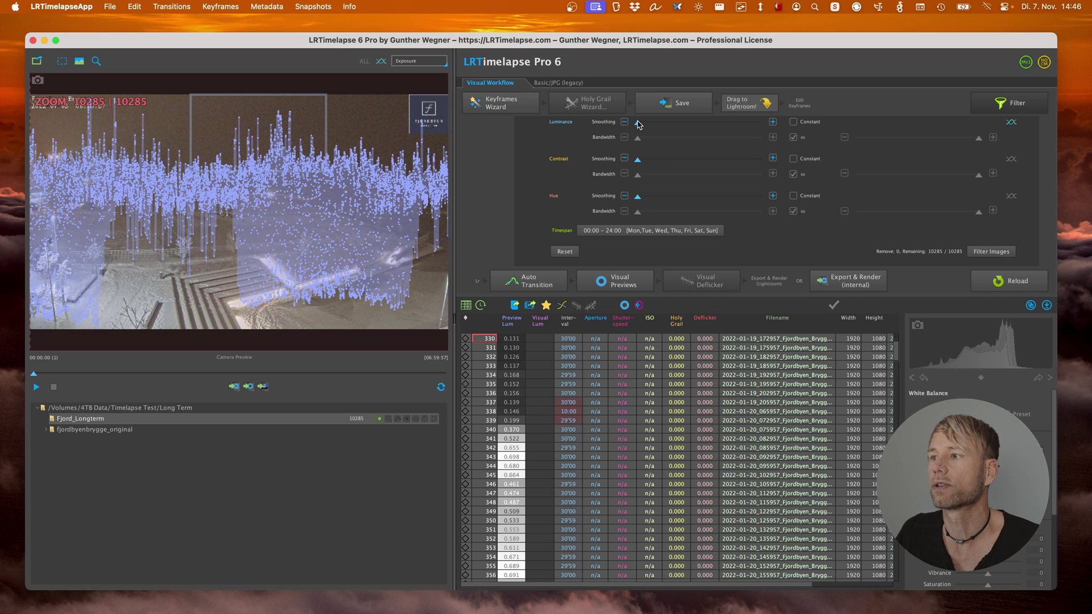
- Raise luminance smoothing and widen the Luminance Bandwidth to keep 6302 of 10285 images
drag(638, 124, 653, 125)
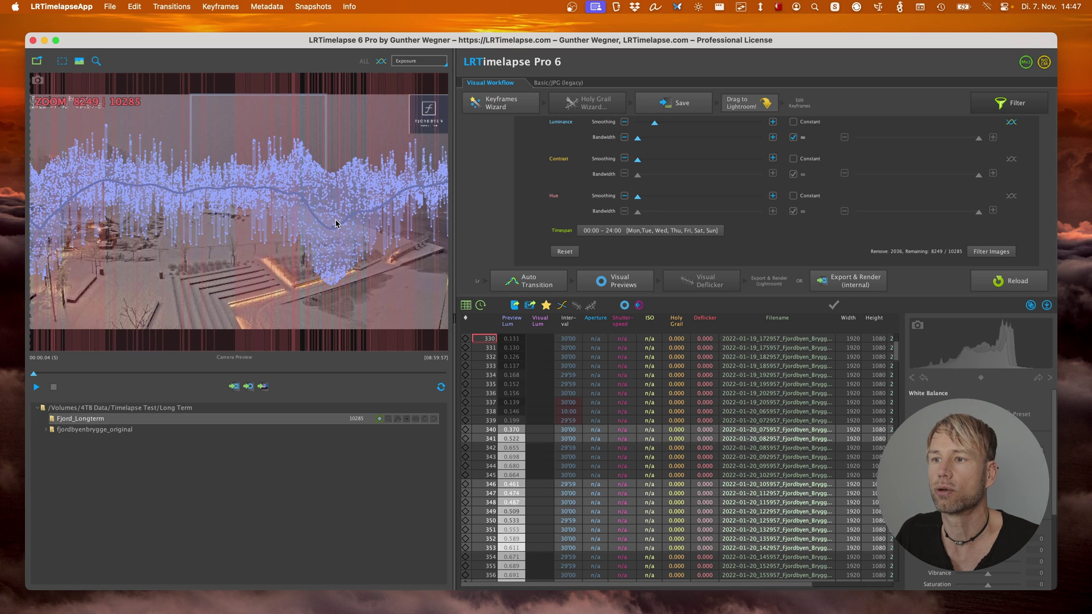
drag(655, 123, 697, 129)
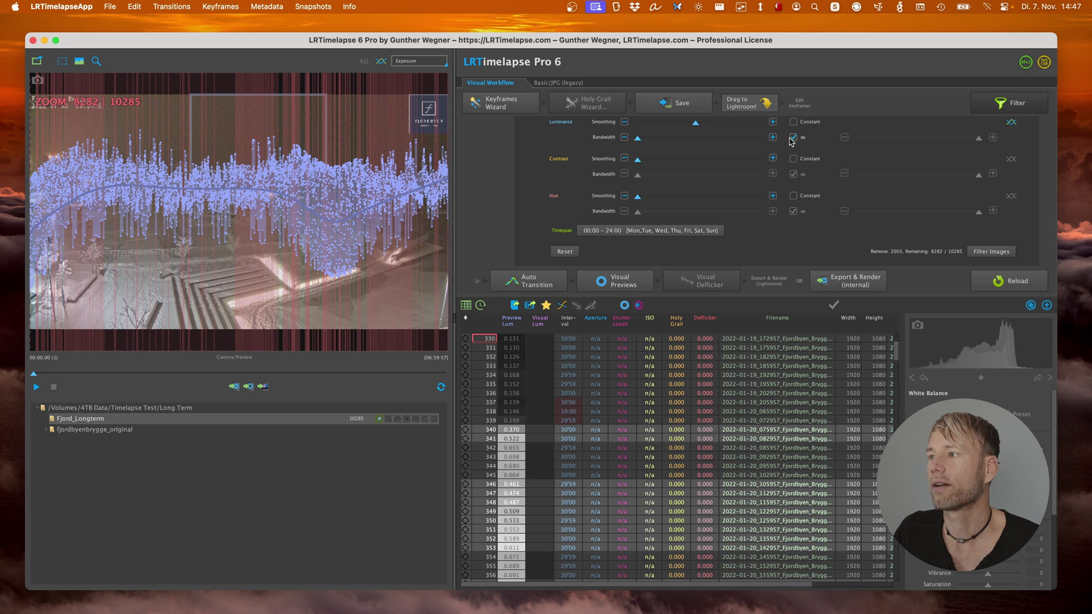
drag(638, 140, 711, 143)
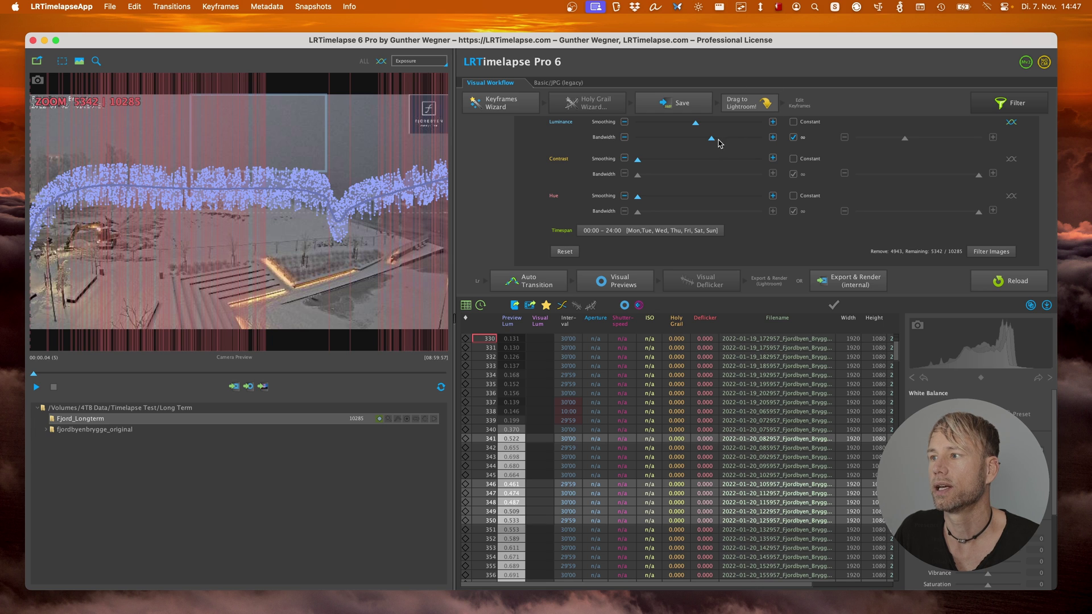
drag(713, 139, 745, 141)
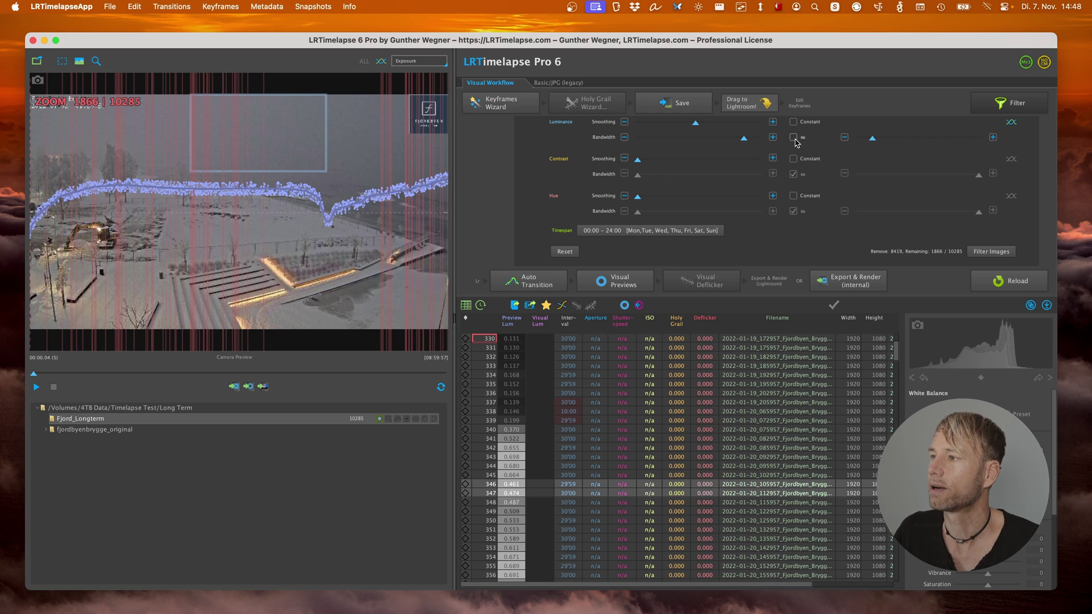
drag(872, 139, 973, 141)
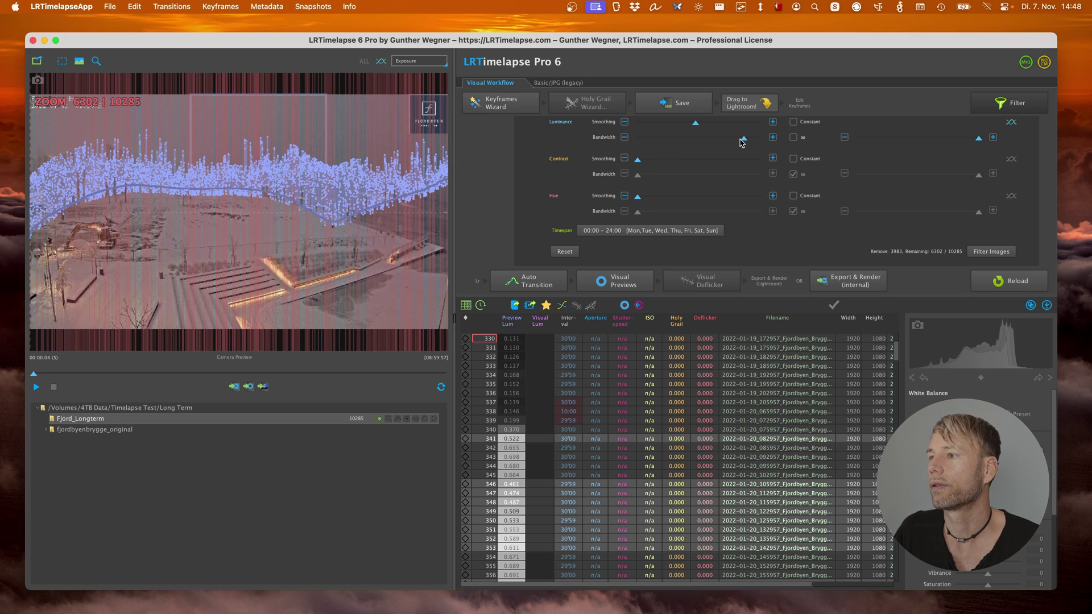
mouse_move(742, 142)
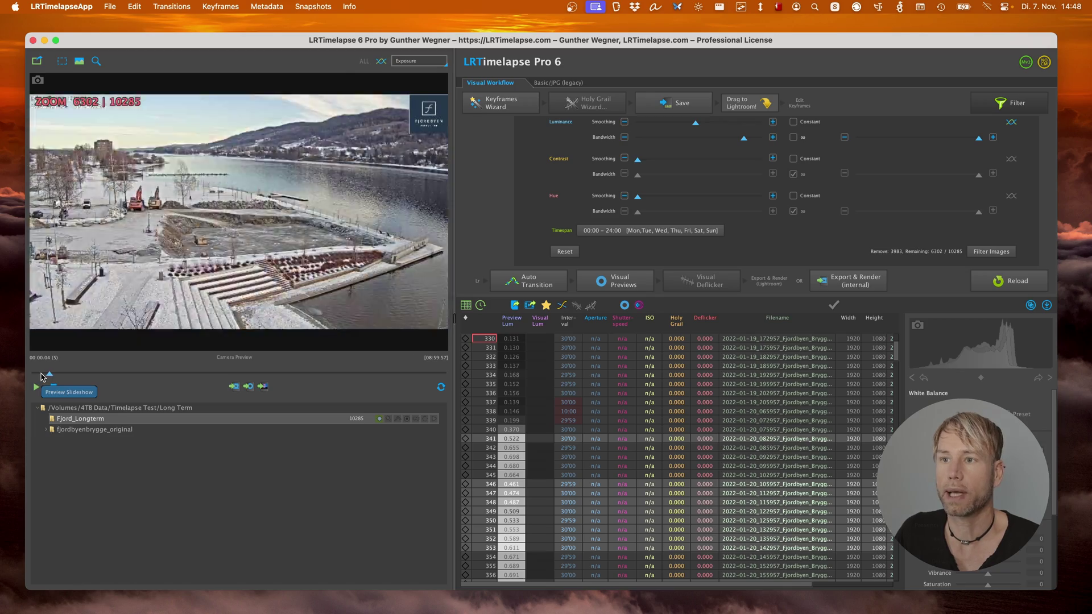
click(36, 387)
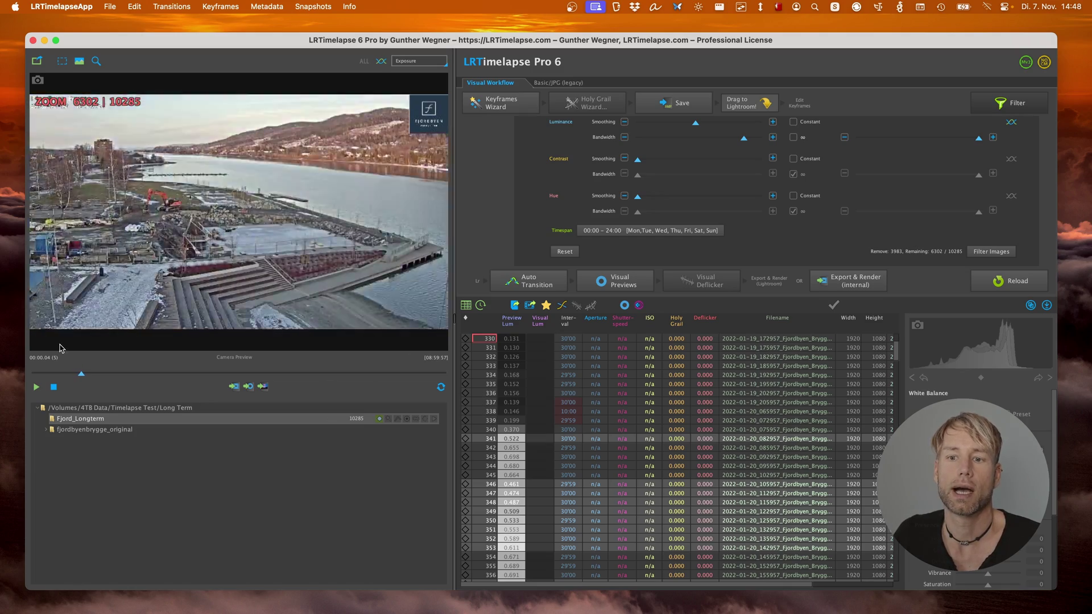
click(54, 388)
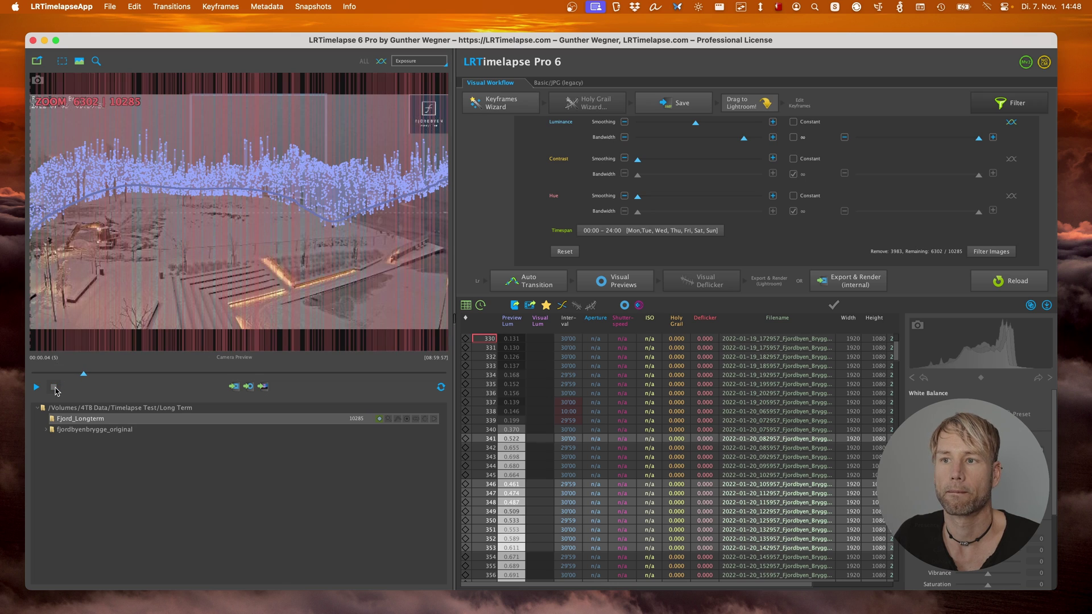
- Move the 3983 filtered images to Fjord_Longterm_REMOVED and mark the upper preview as luminance reference
click(989, 252)
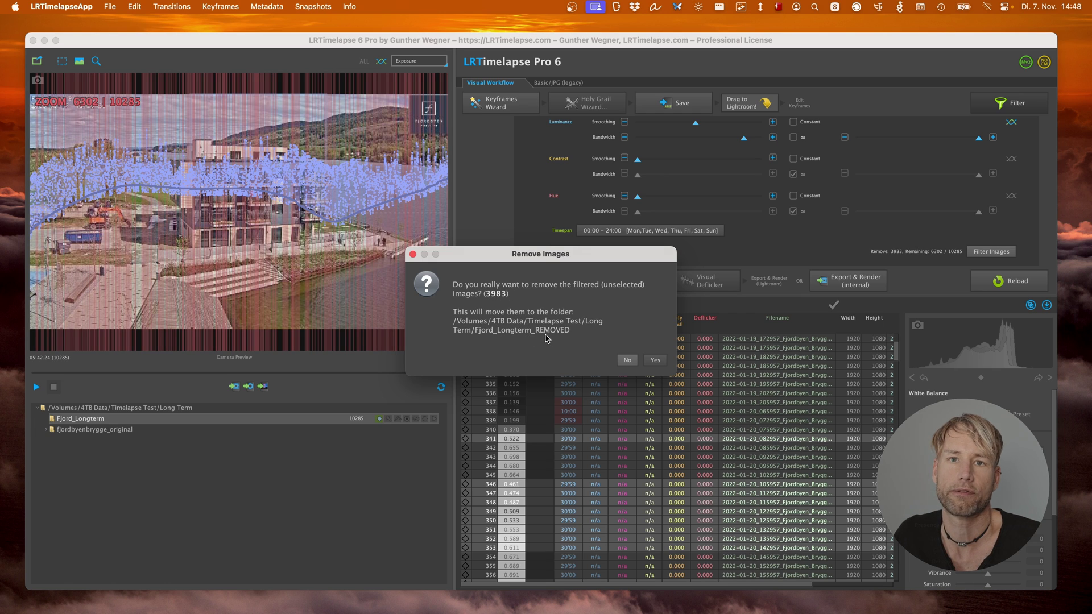
click(654, 361)
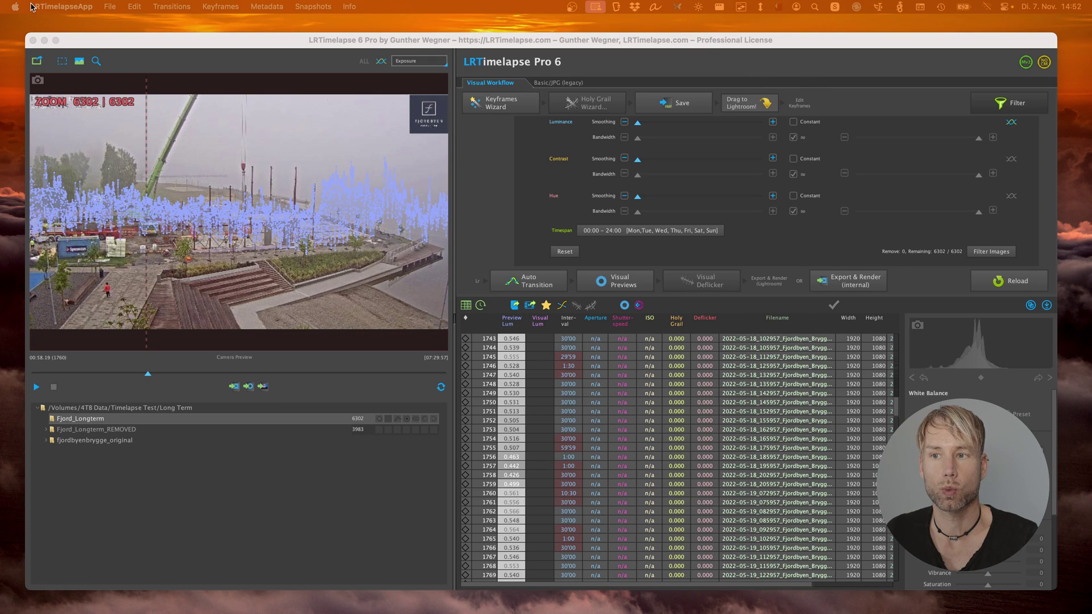
drag(135, 108, 442, 185)
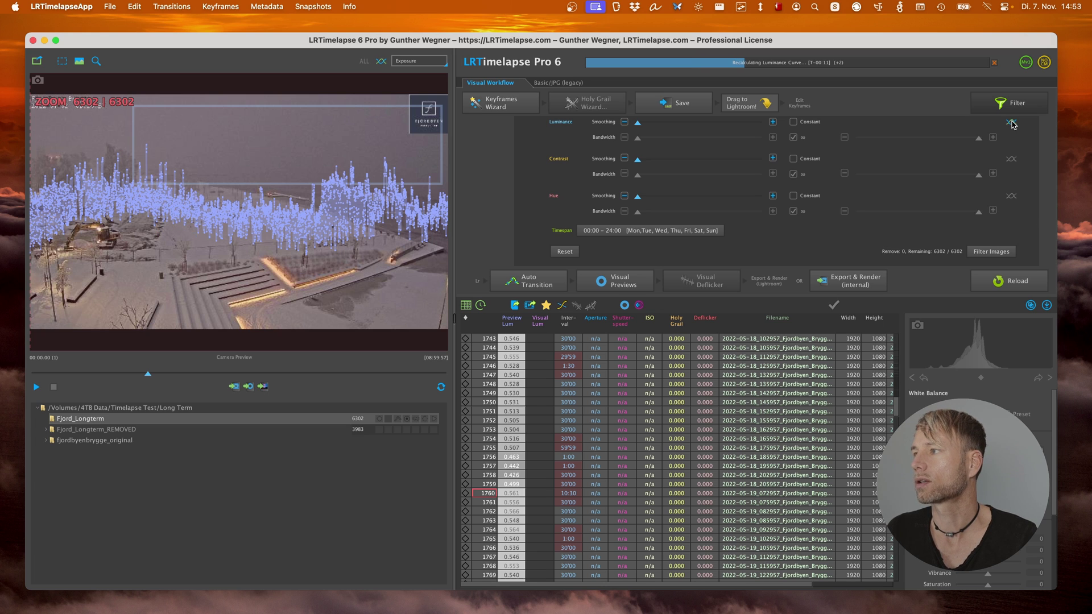
- Show the contrast curve, raise its smoothing, and filter against a finely adjusted constant contrast level
click(1008, 160)
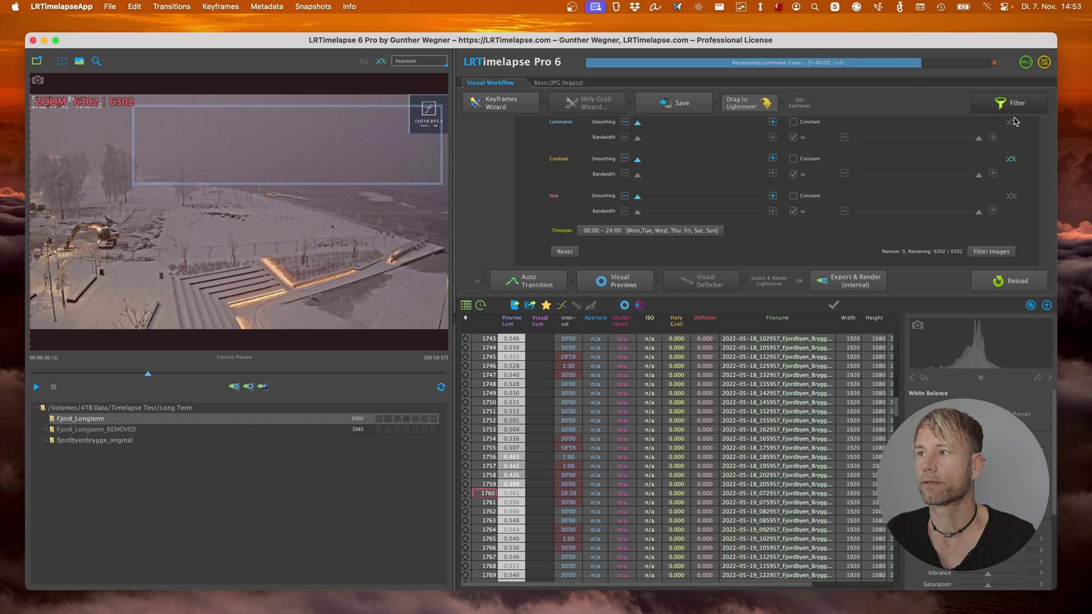
click(695, 161)
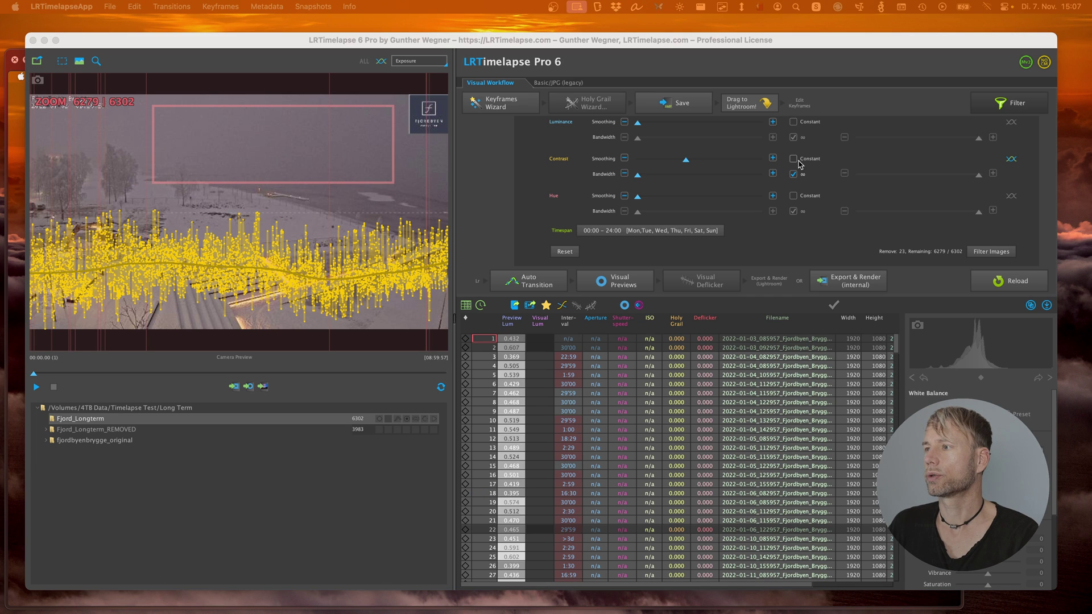
click(794, 159)
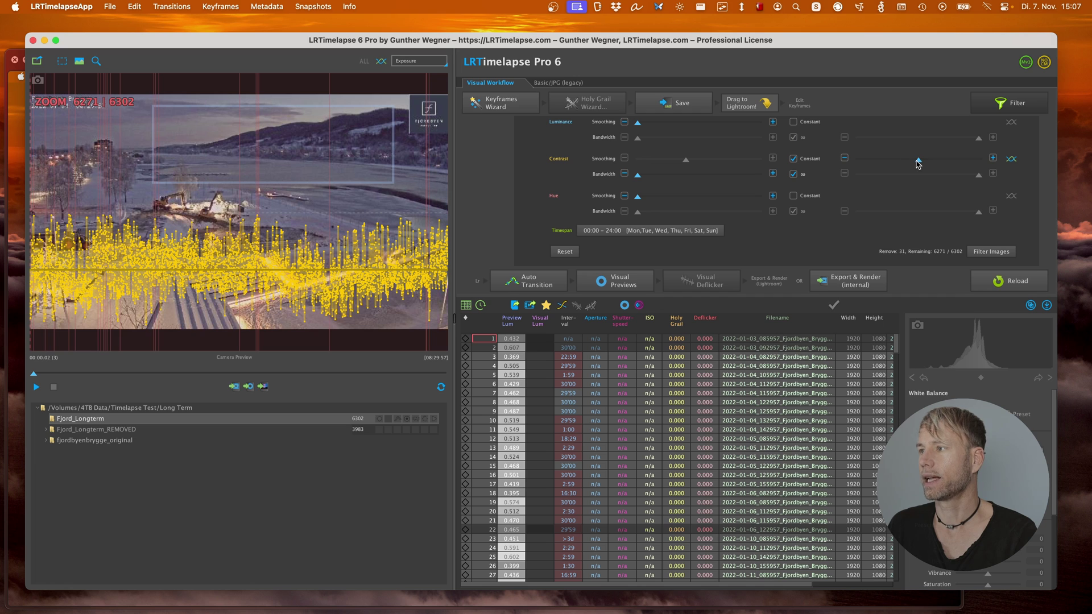
drag(919, 164, 925, 164)
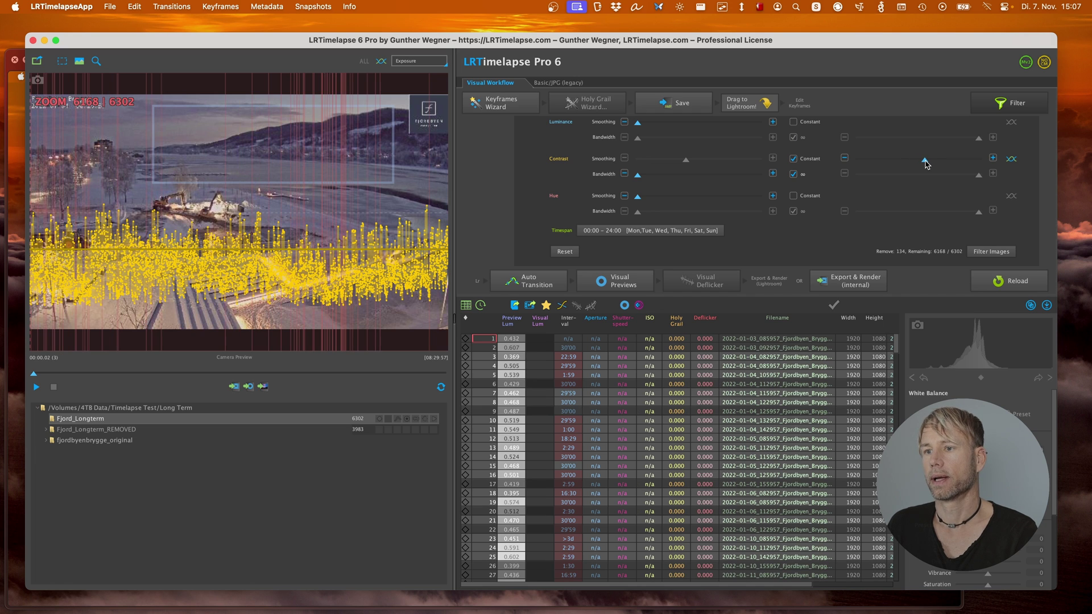
drag(926, 163, 922, 163)
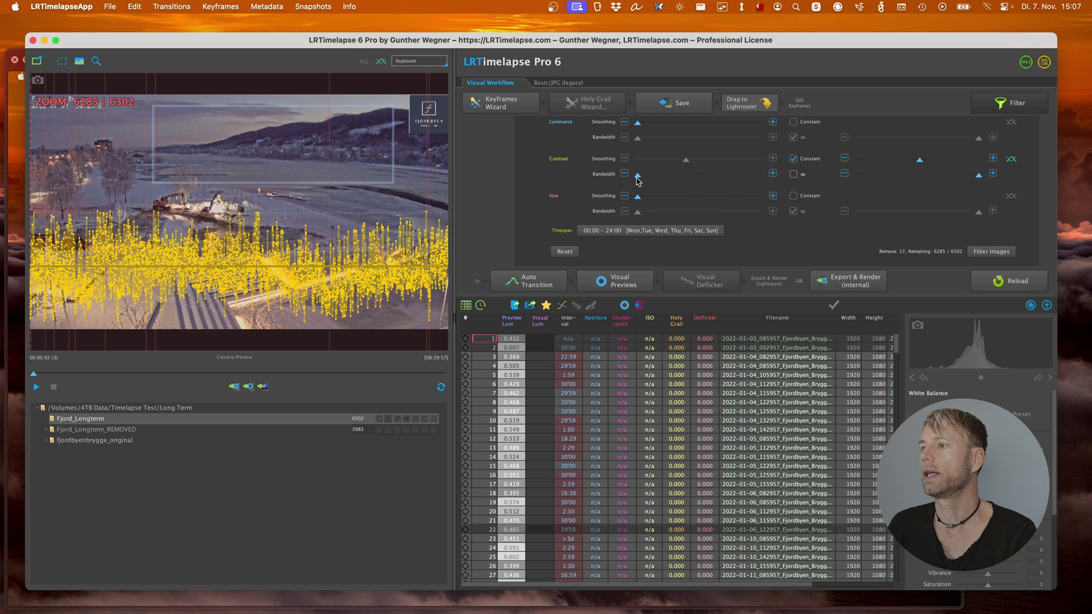
- Tighten the contrast bandwidth to keep 3698 of 6302 images, preview, and request removing 2604
drag(637, 177, 701, 181)
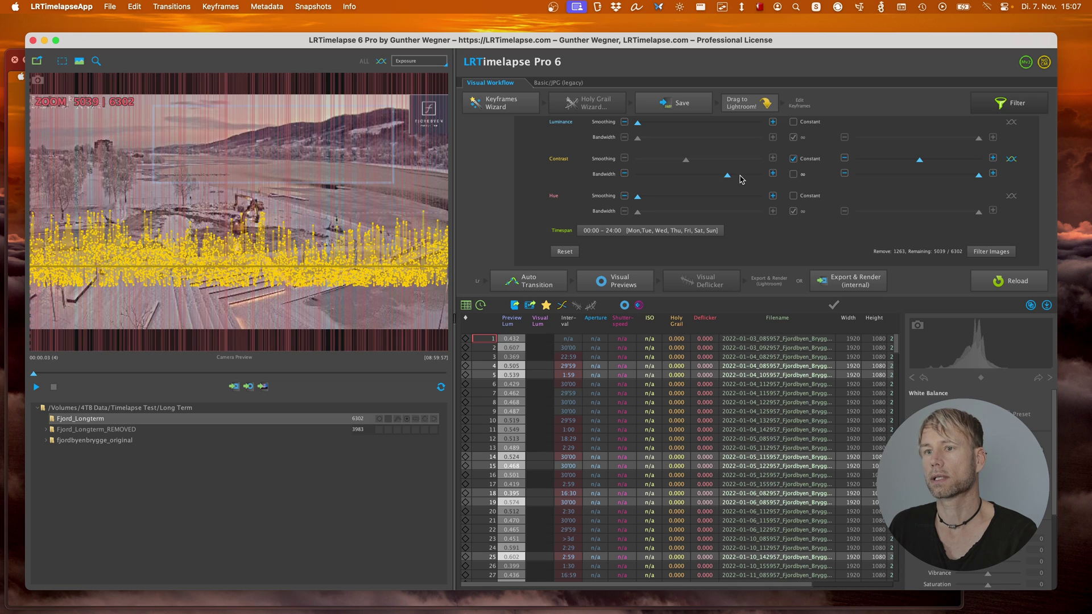
click(741, 177)
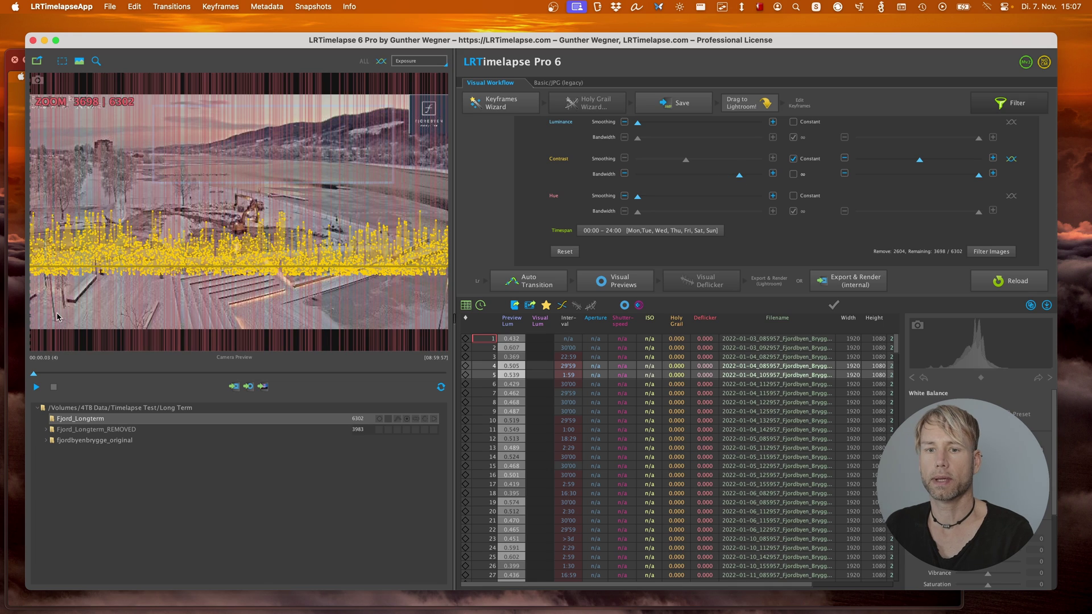
click(37, 389)
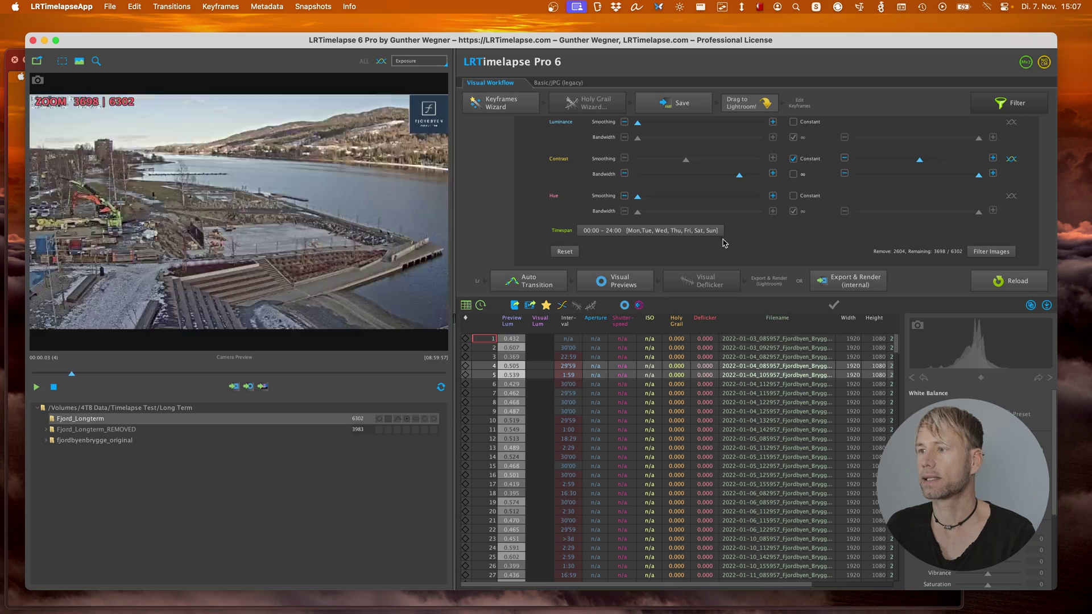
click(991, 251)
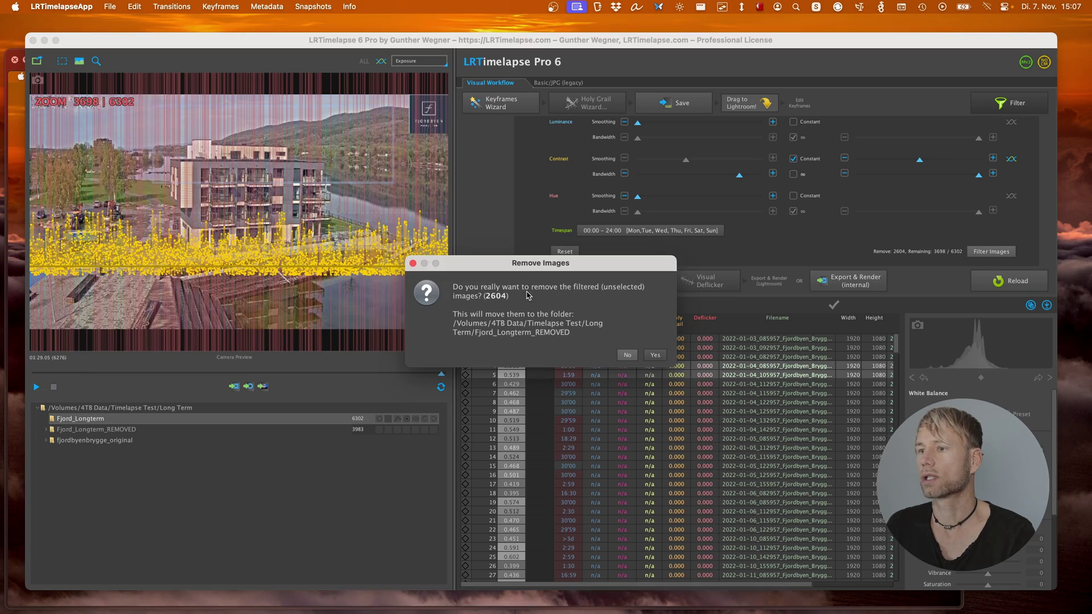
- Confirm removing the 2604 contrast outliers, hide the contrast curve, and draw a new reference area
click(662, 357)
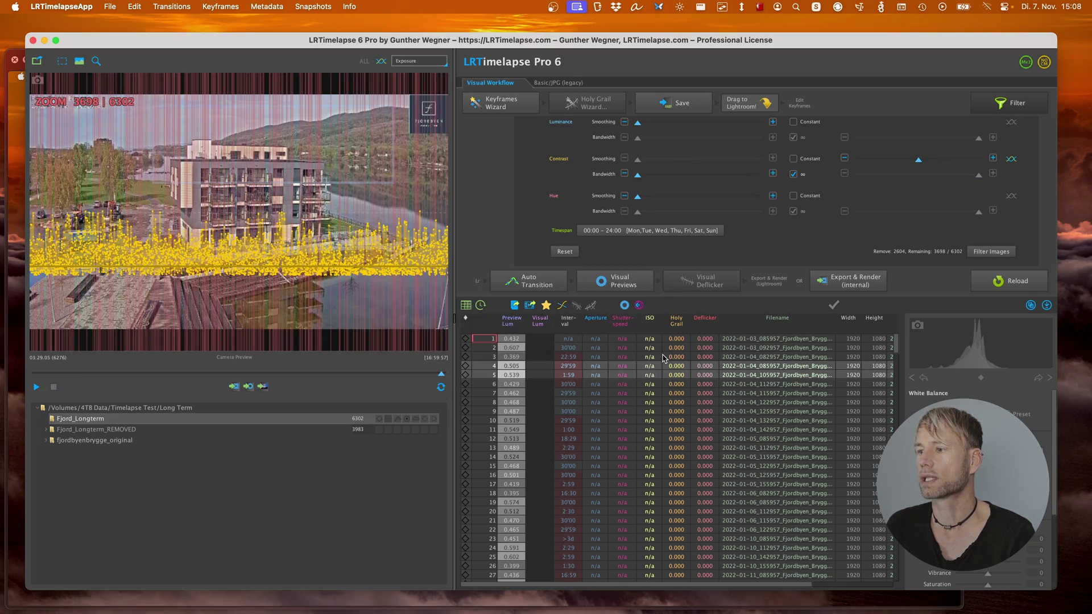
click(1011, 161)
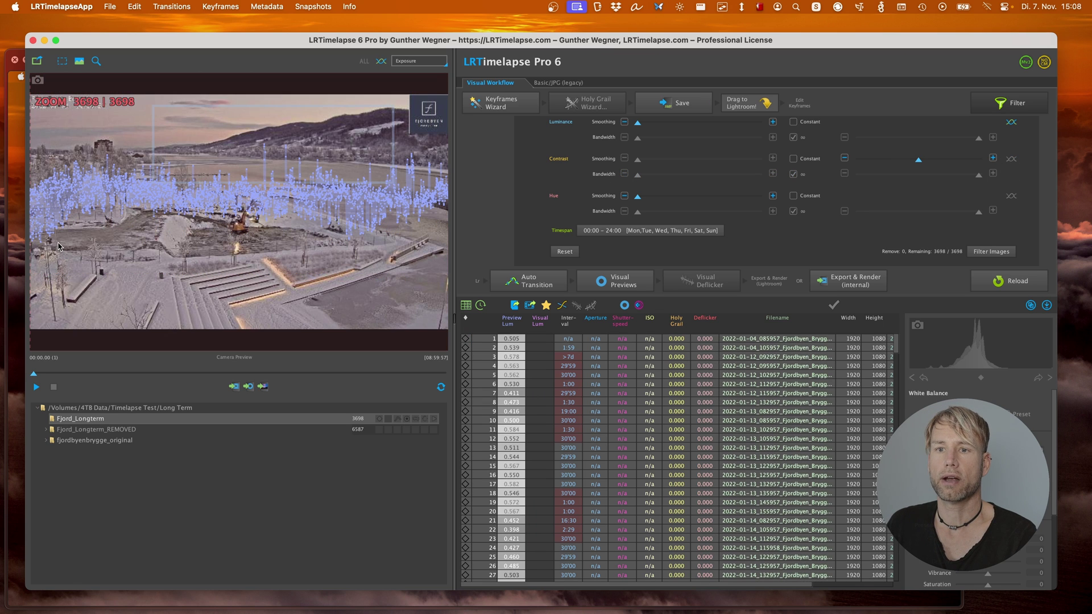
drag(199, 327, 56, 242)
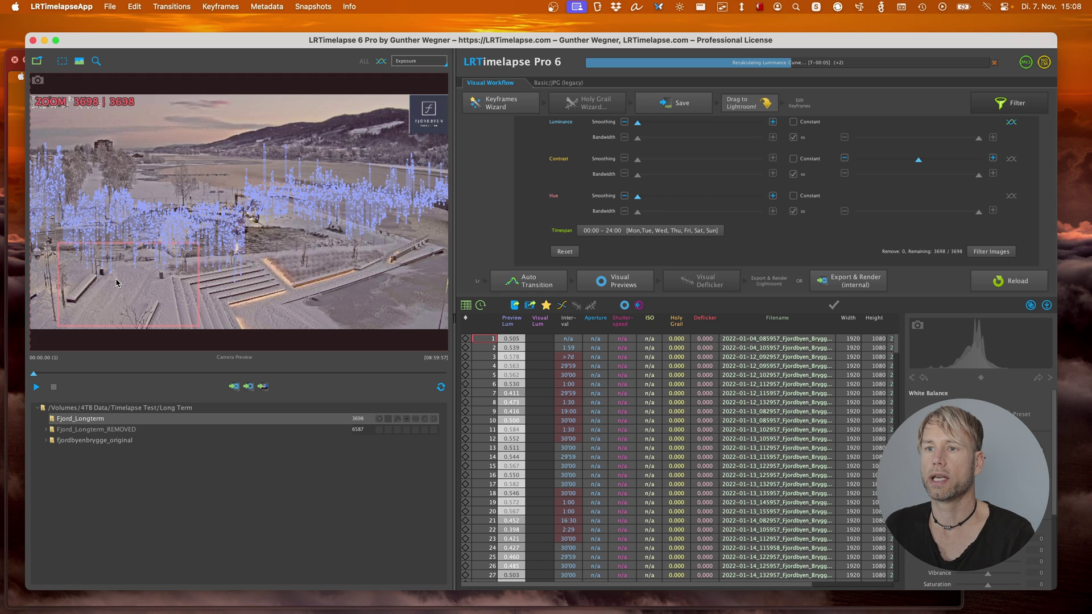
- Tighten luminance smoothing and bandwidth to remove 476 more images, leaving 3222, and replay the sequence
click(673, 123)
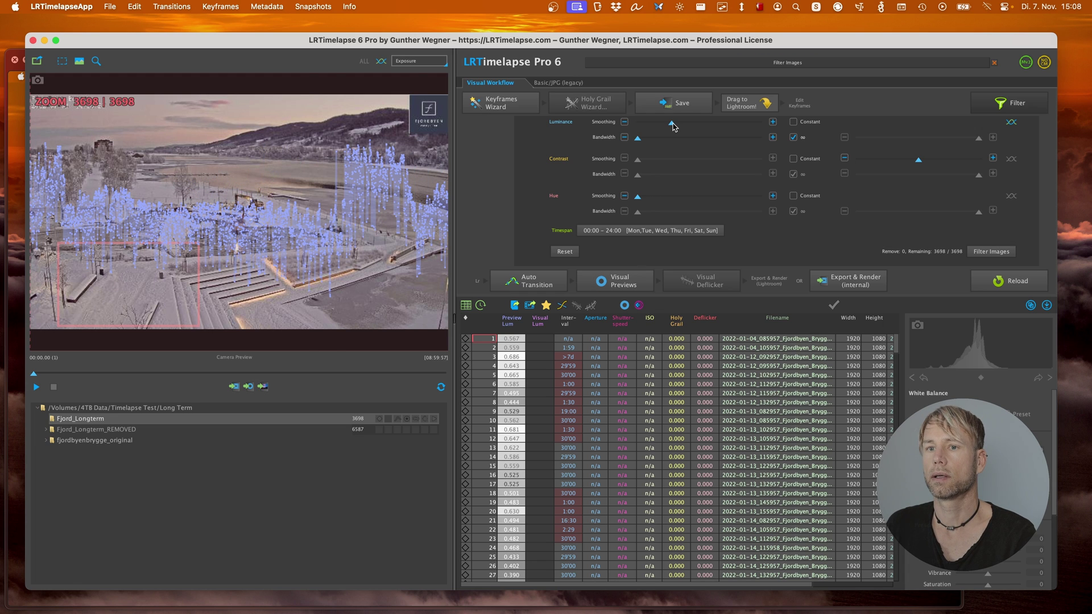
click(793, 137)
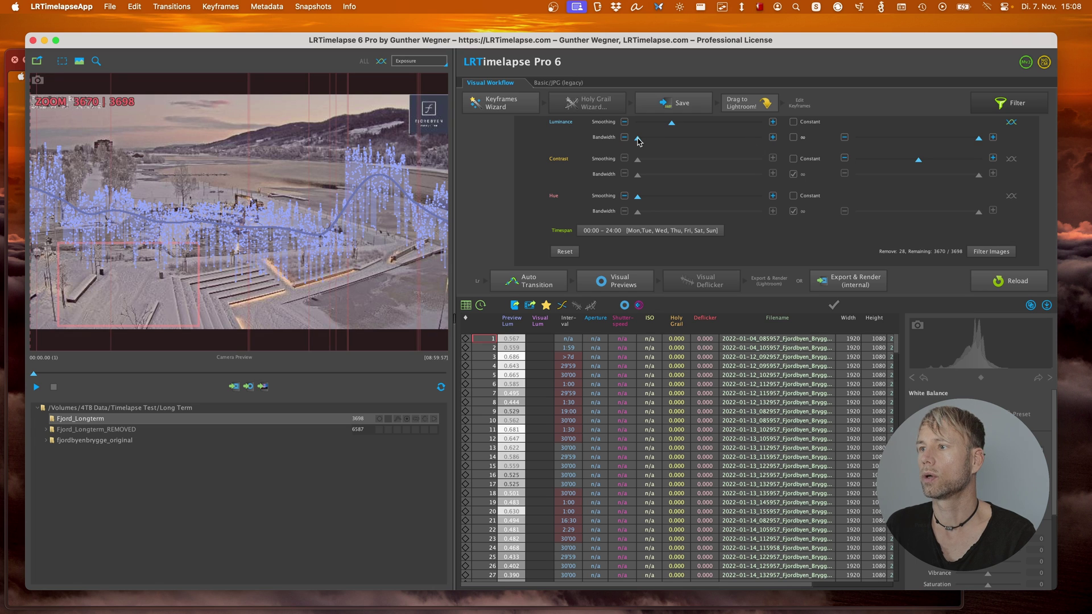
drag(639, 142, 710, 141)
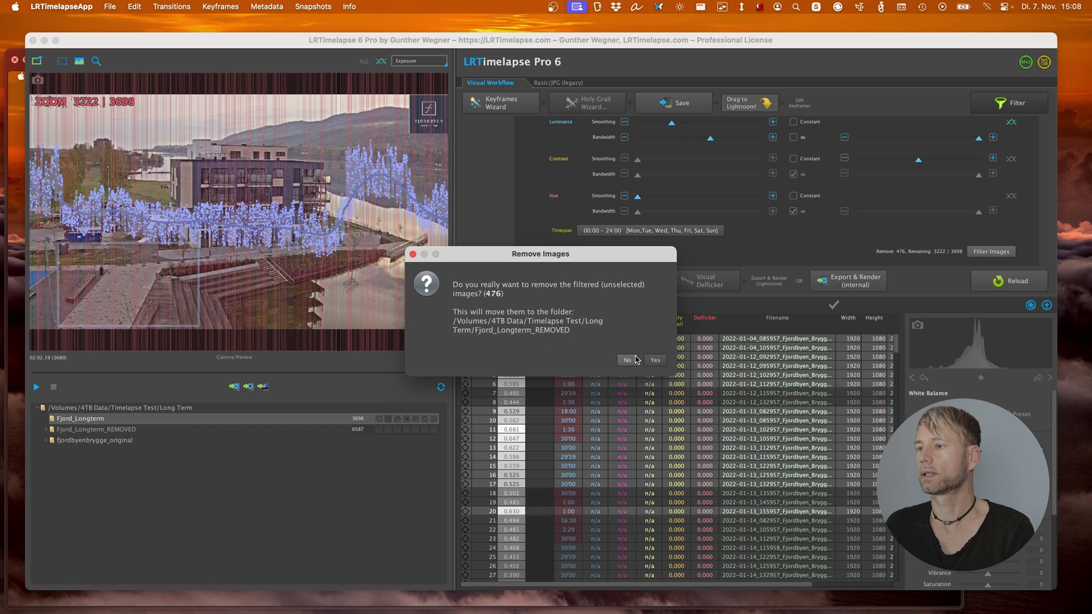
click(655, 360)
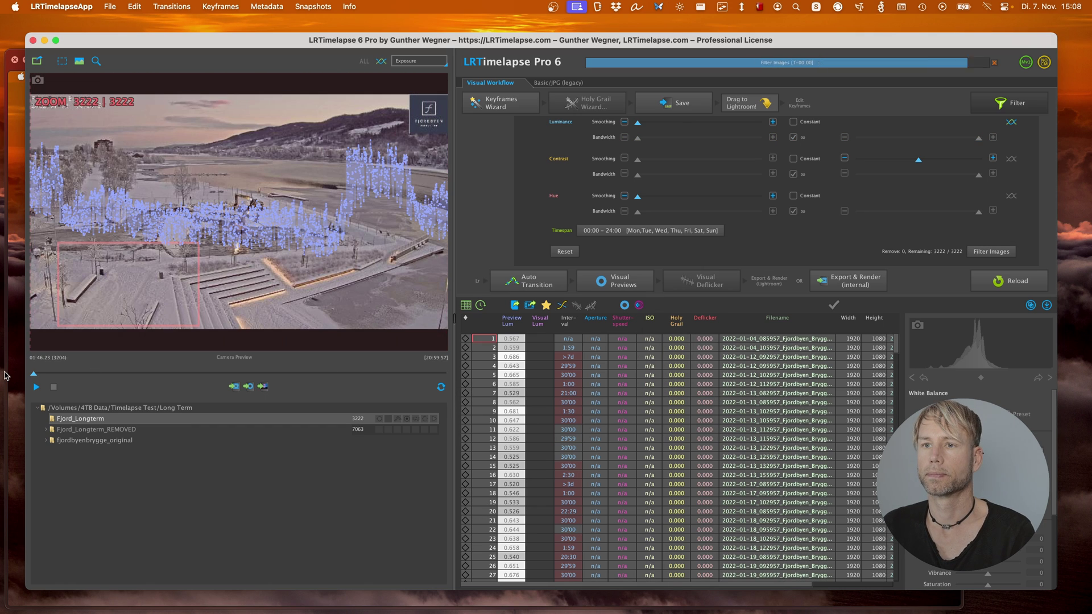
click(36, 388)
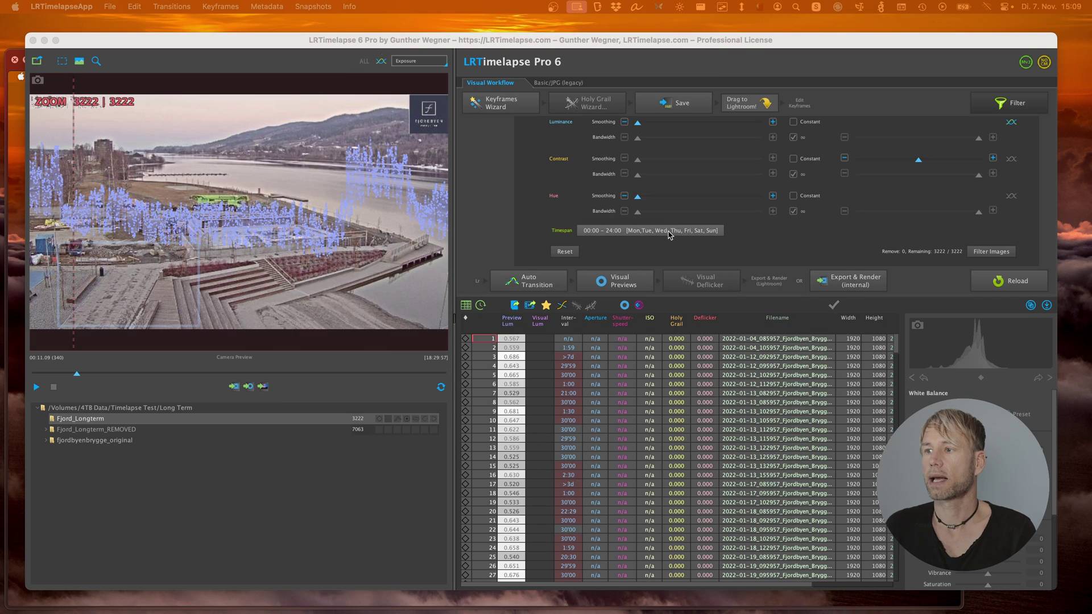
click(649, 235)
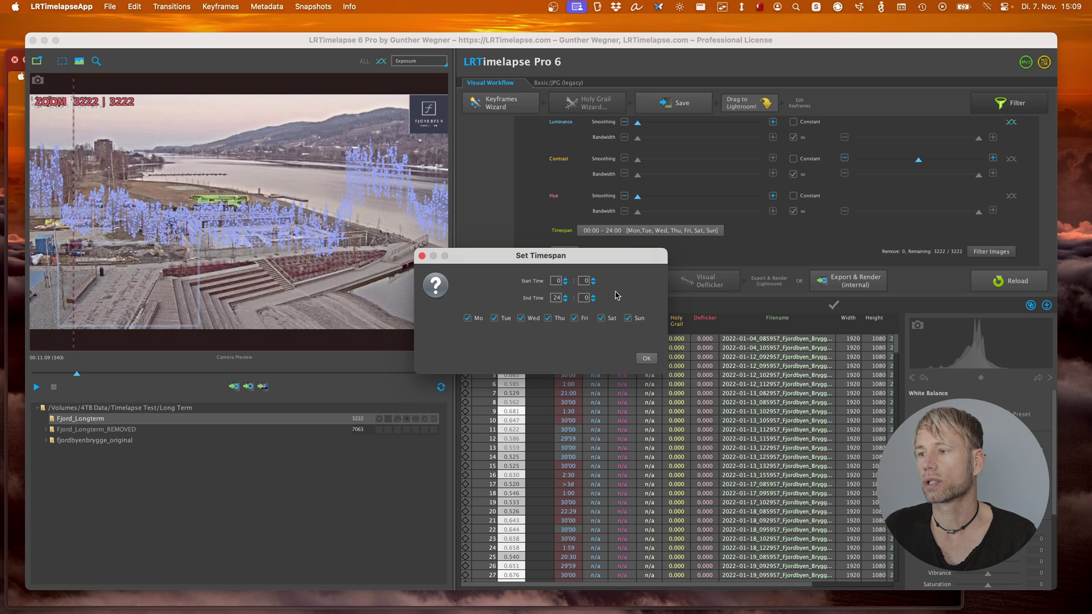
- Restrict the timespan to Monday–Friday, 14:00–24:00, keeping 1267 of 3222 images, and preview playback
click(602, 320)
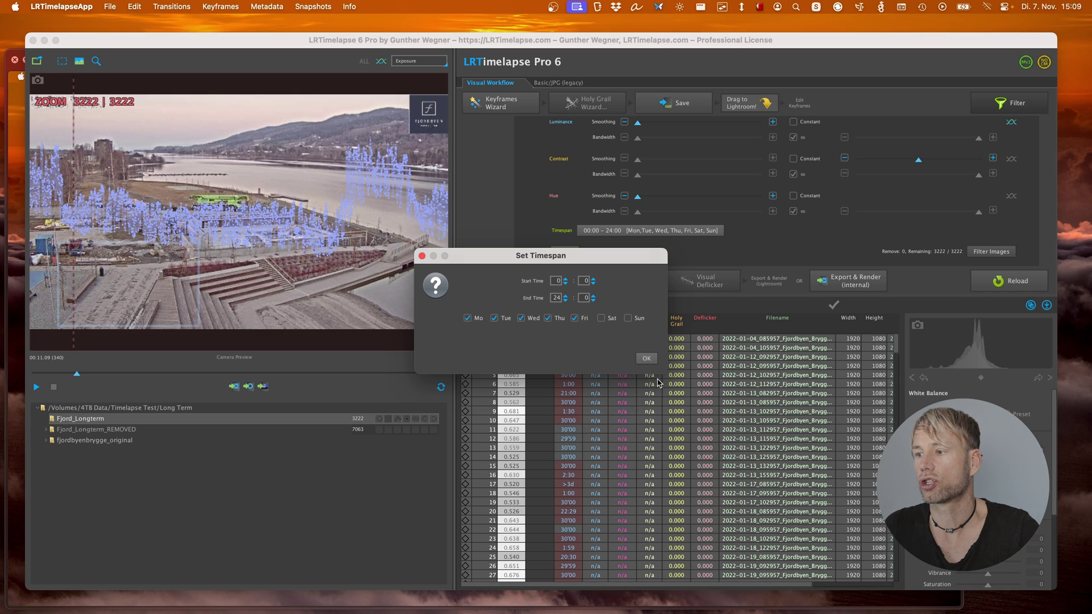
click(649, 359)
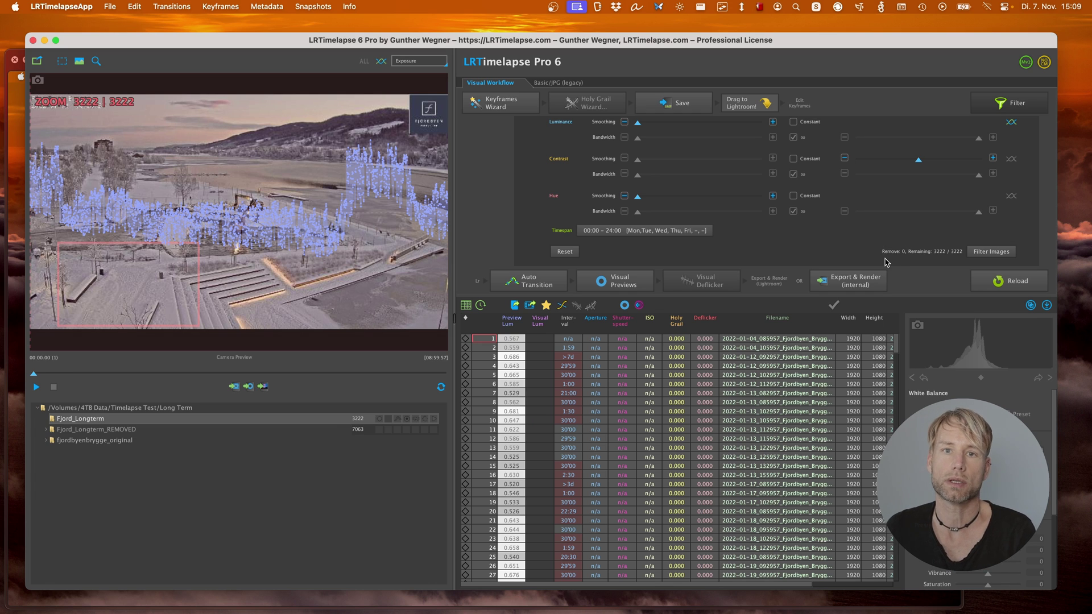
click(623, 235)
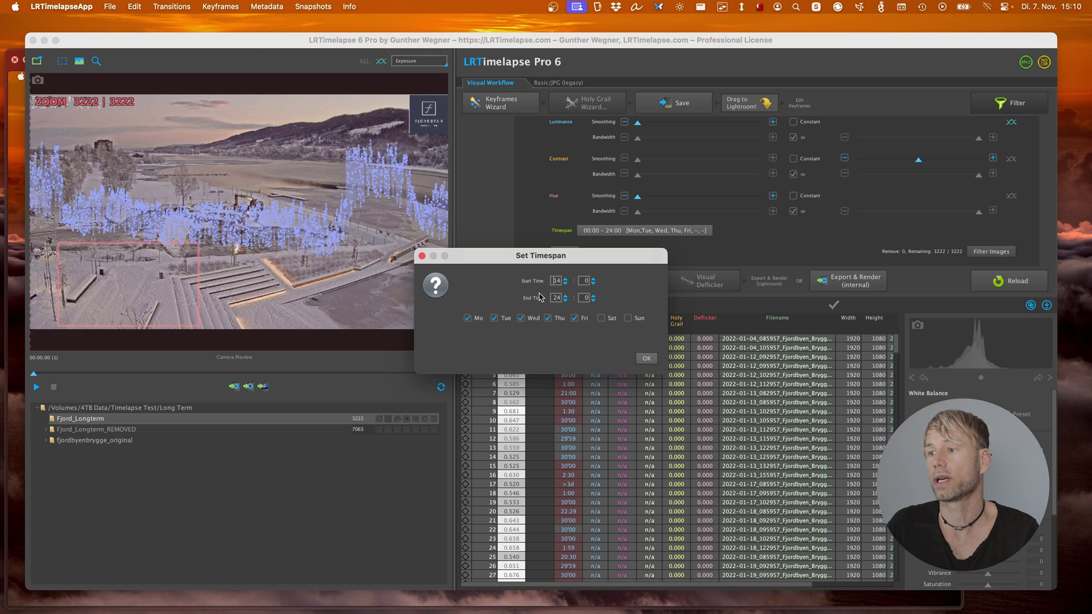
click(645, 358)
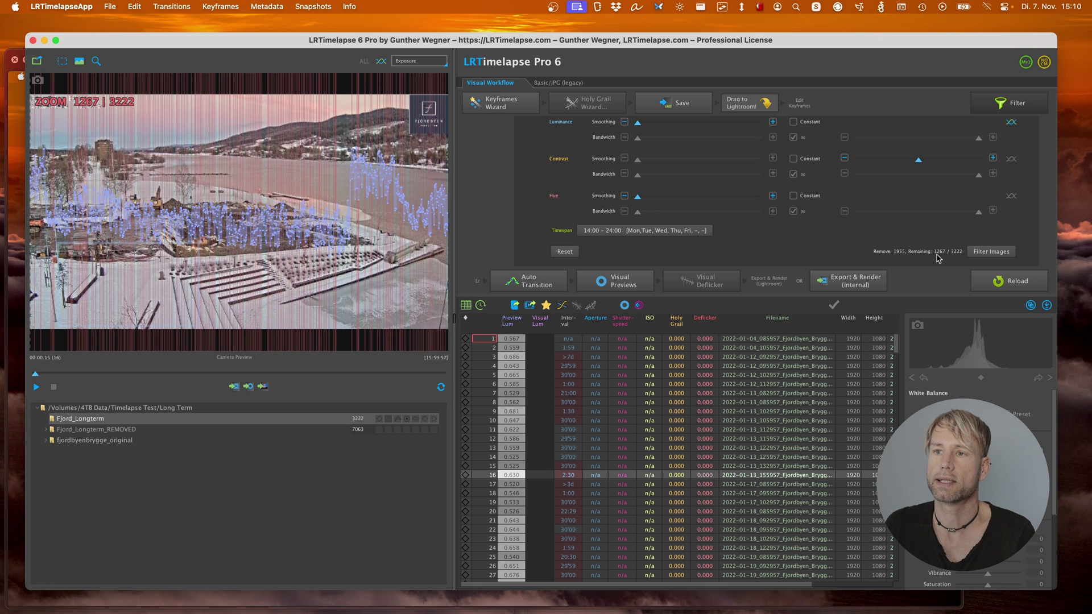
click(36, 387)
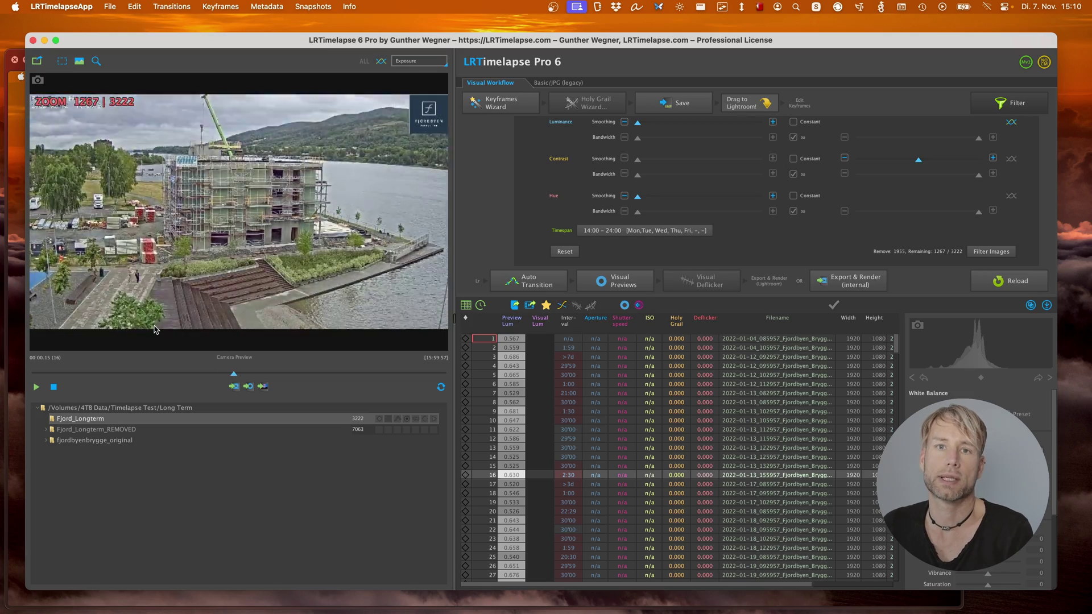
- Narrow the timespan to 14:00–16:00 and move the other 2751 frames out, leaving 471
click(645, 231)
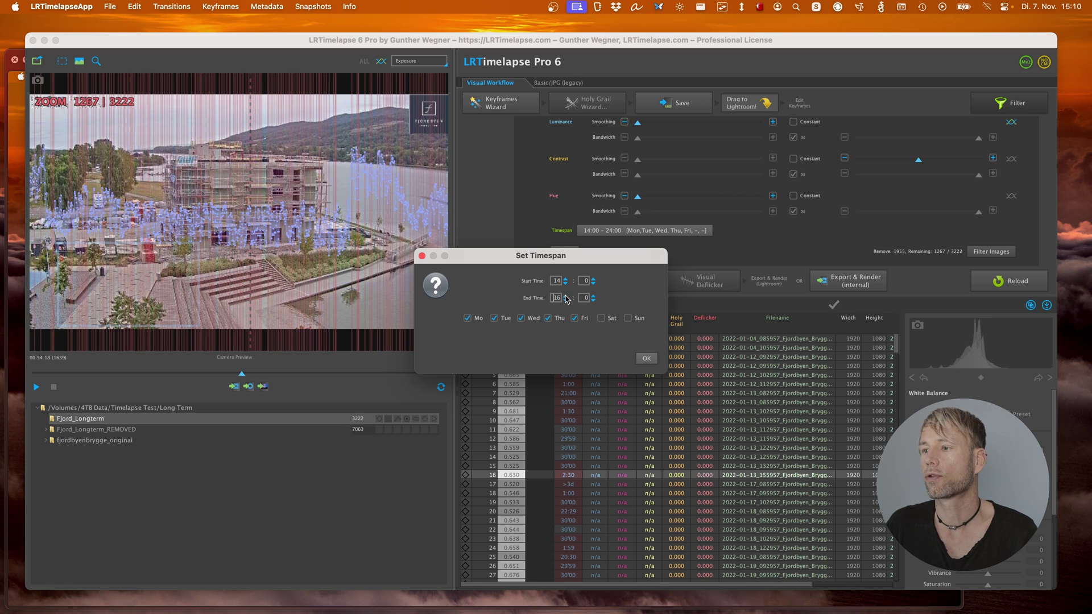
click(646, 359)
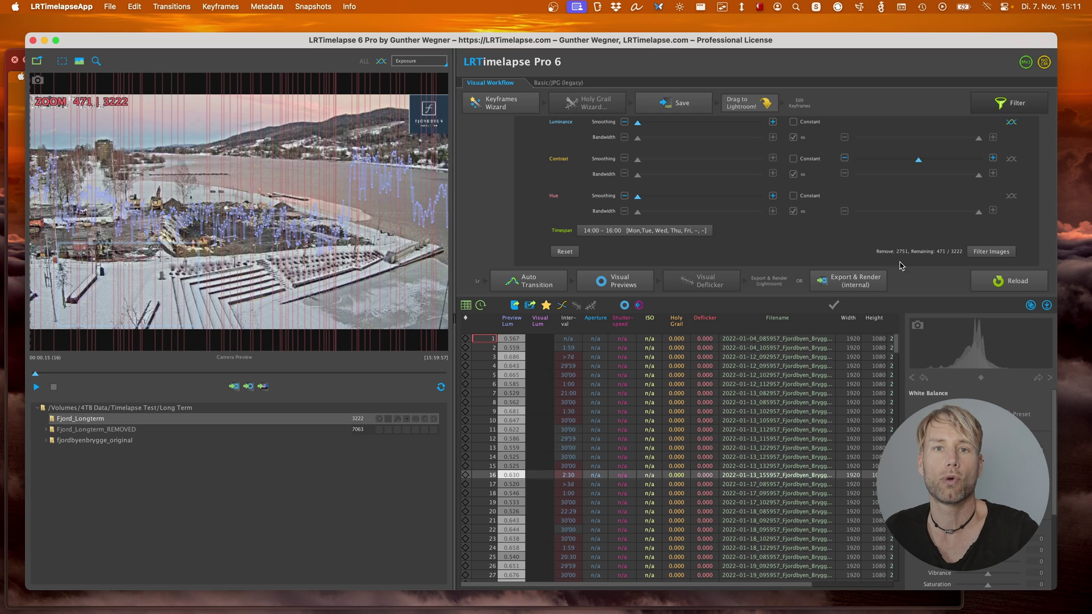
click(989, 251)
click(656, 360)
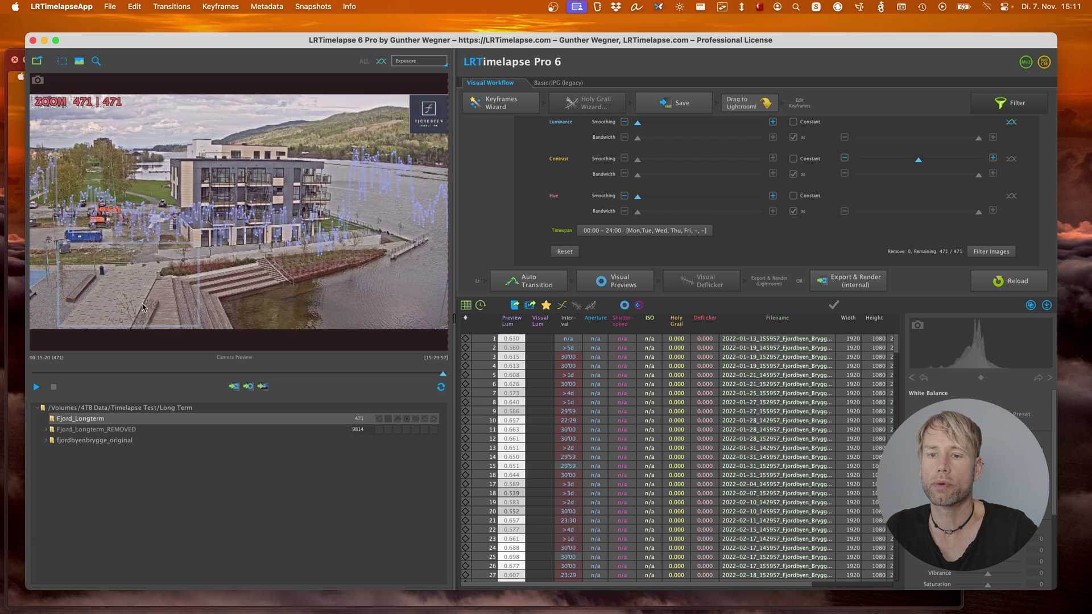
mouse_move(116, 436)
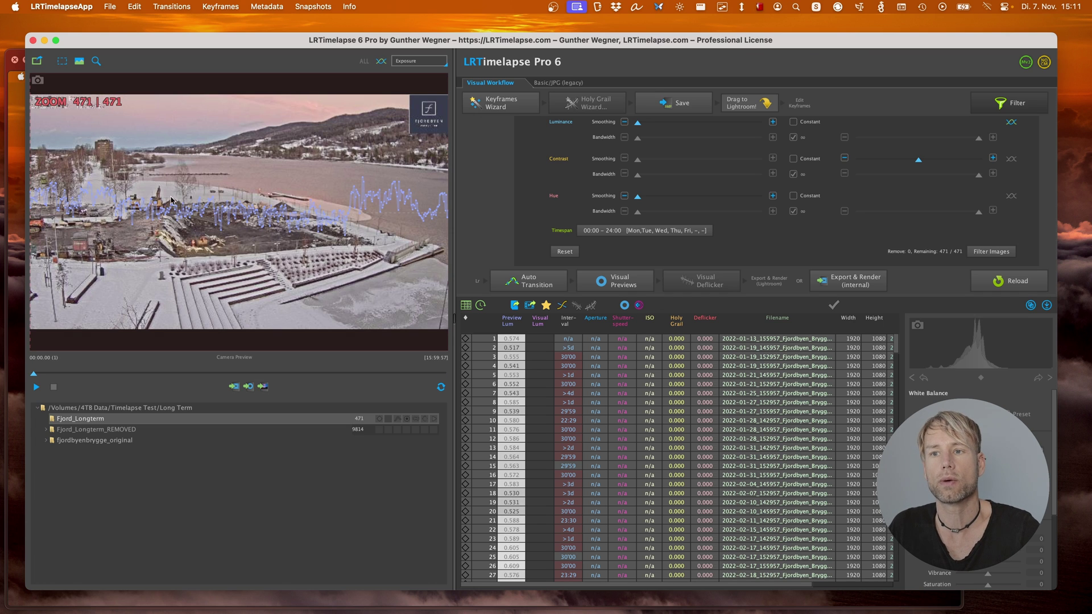
click(36, 388)
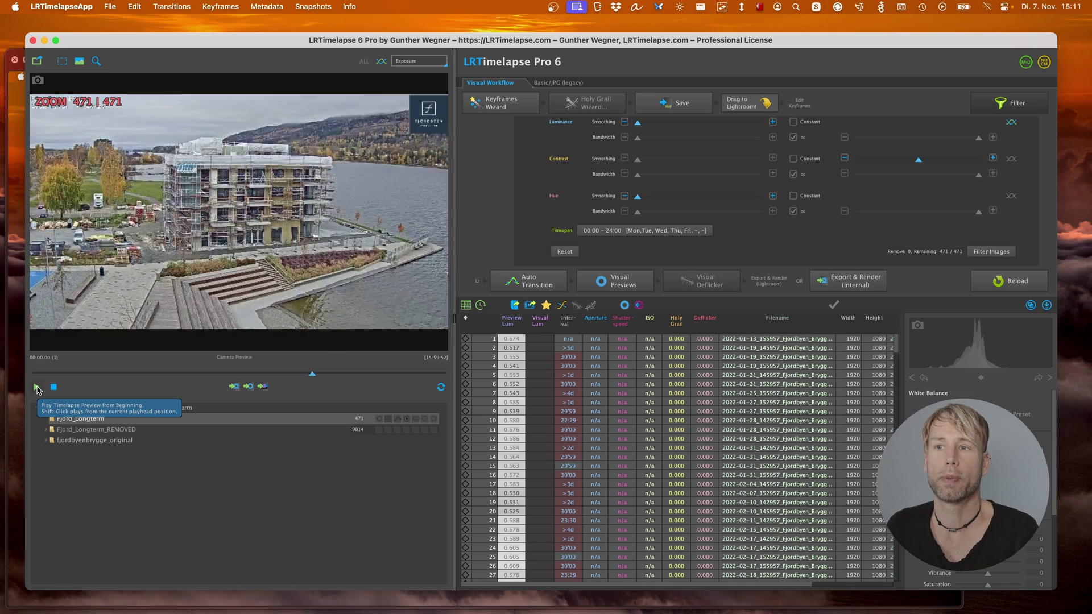
click(38, 389)
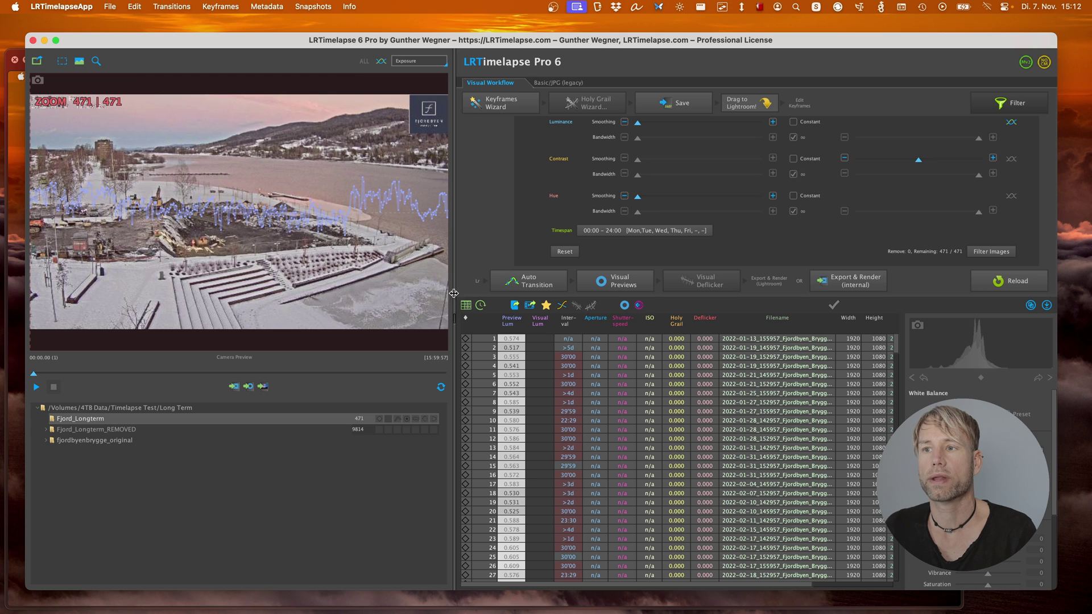
- Raise luminance smoothing and bandwidth, then enable and raise the contrast and hue filters
drag(636, 124, 701, 124)
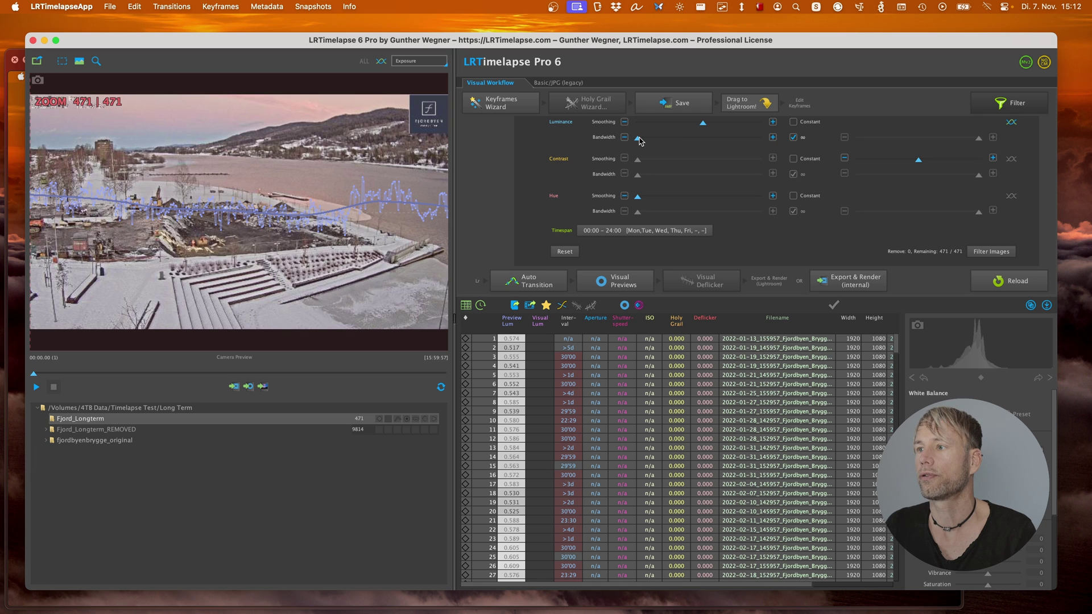
drag(639, 139, 727, 140)
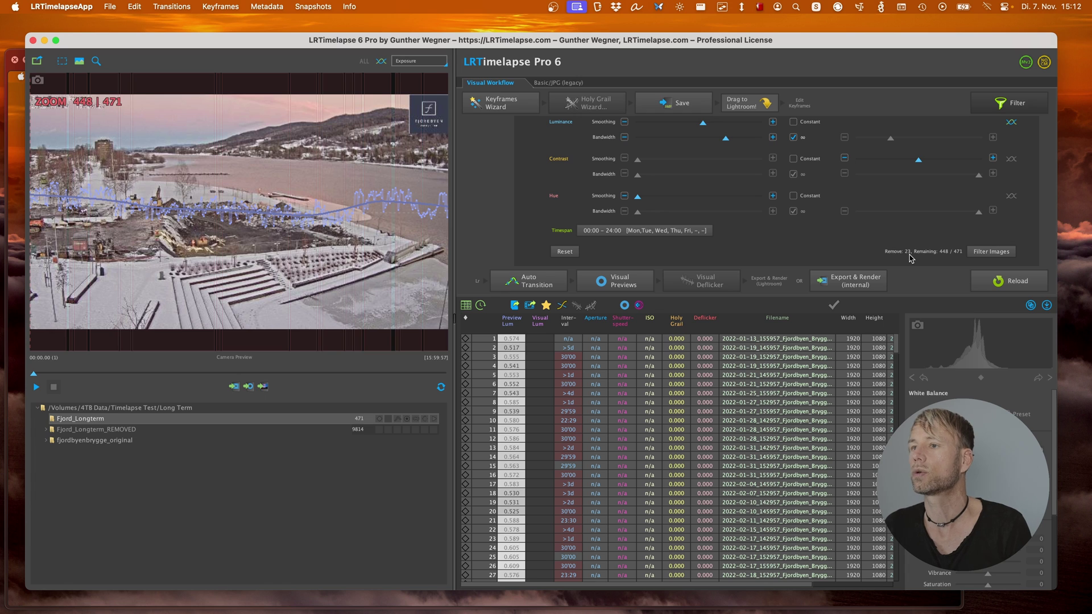
click(1012, 159)
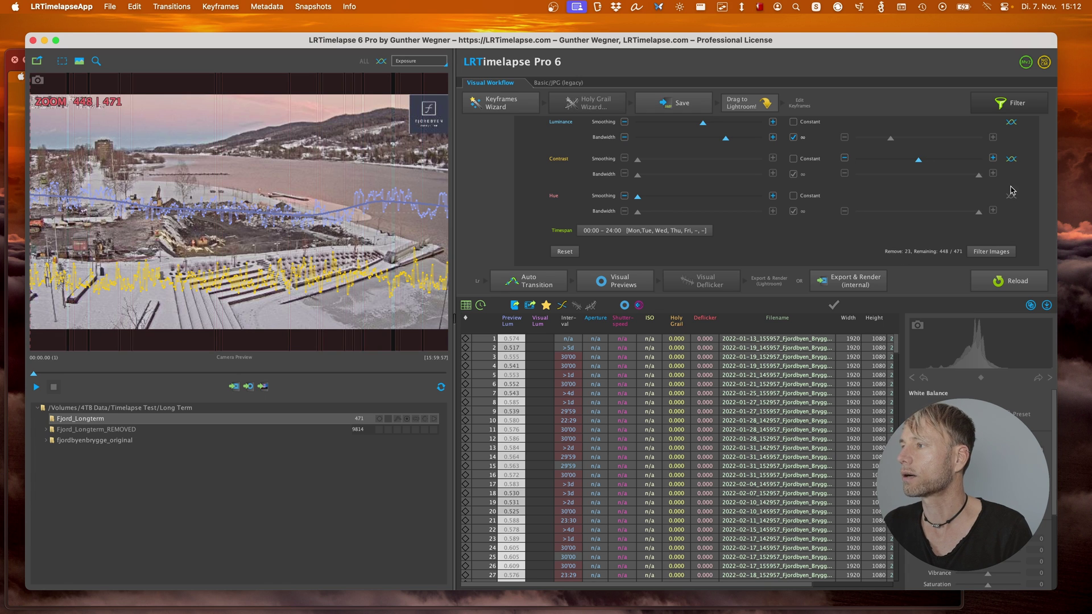
click(1012, 197)
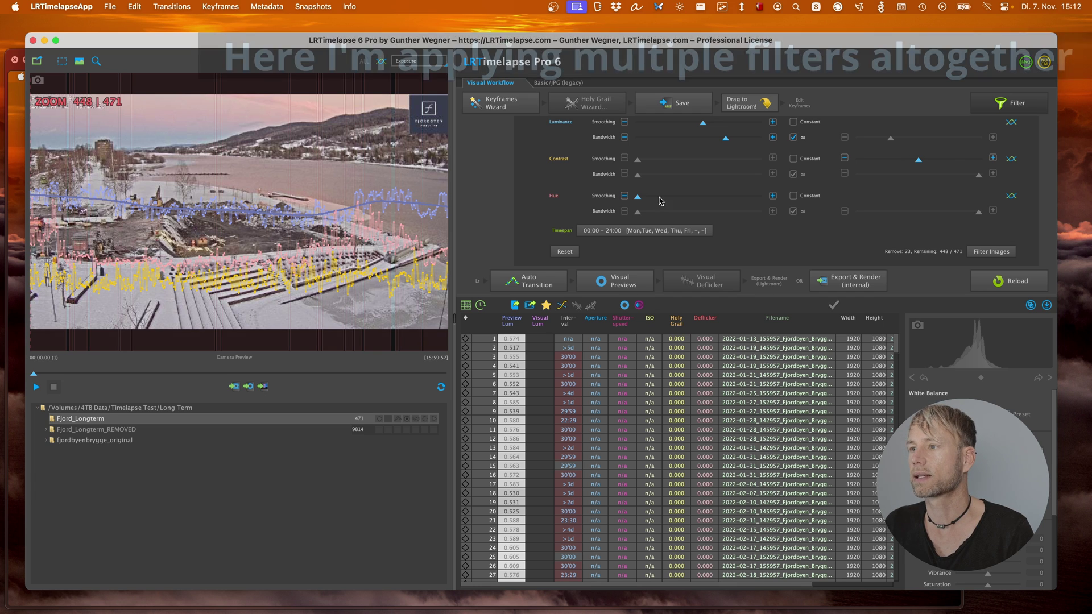
drag(638, 199, 688, 199)
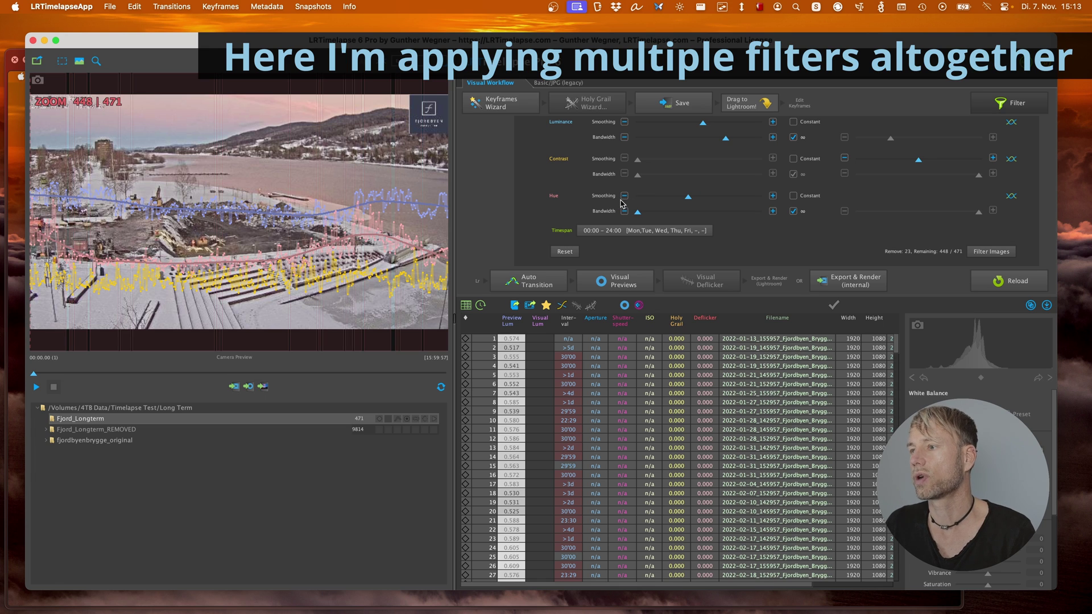
drag(640, 214, 732, 219)
drag(637, 160, 709, 180)
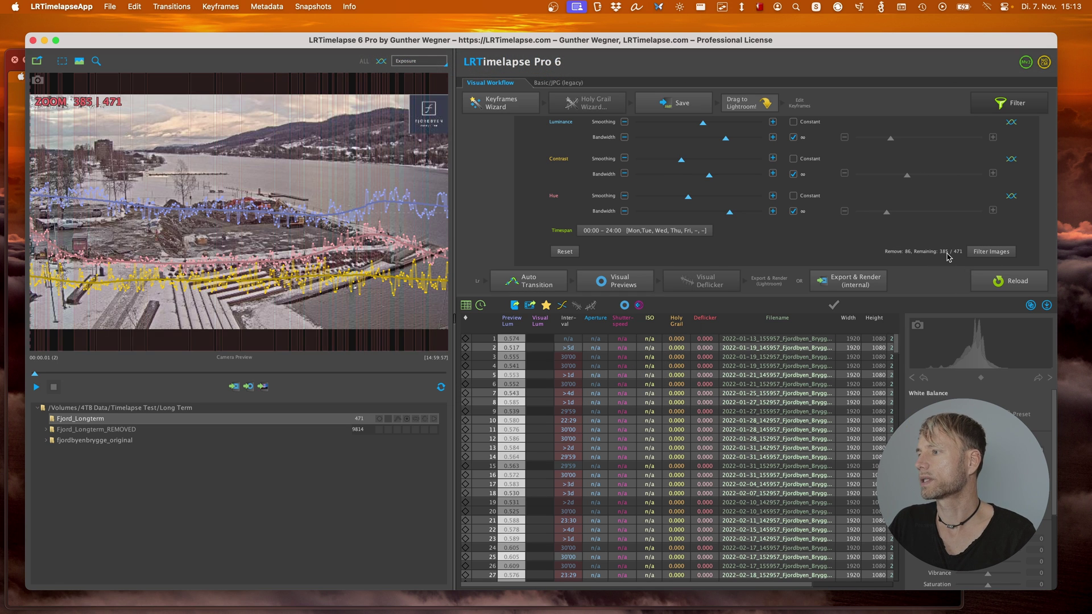
- Filter out the 86 flagged frames, leaving 385 images in Fjord_Longterm
click(990, 254)
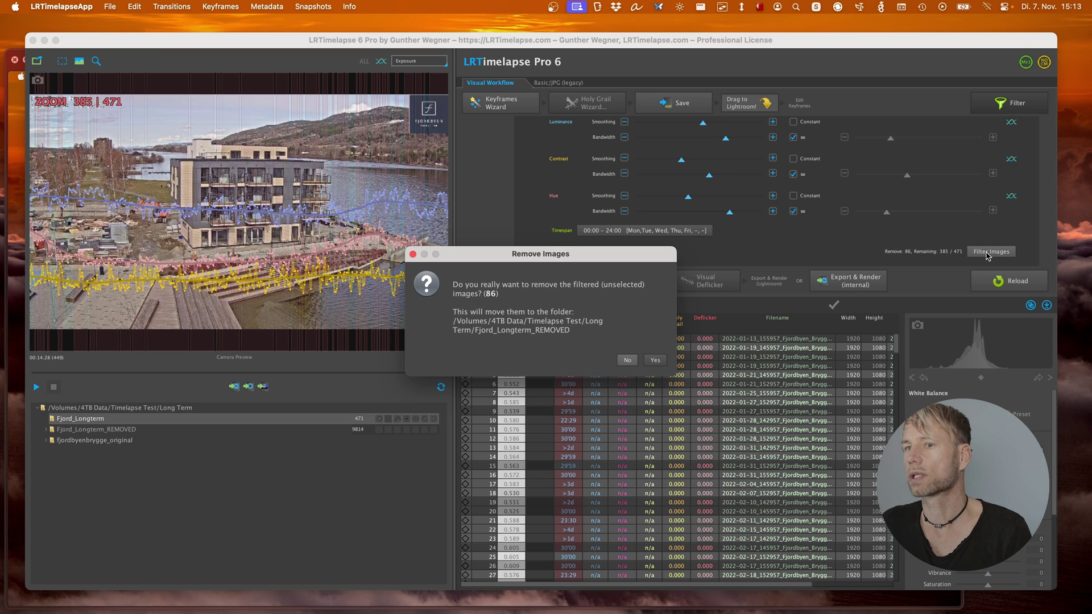
click(655, 360)
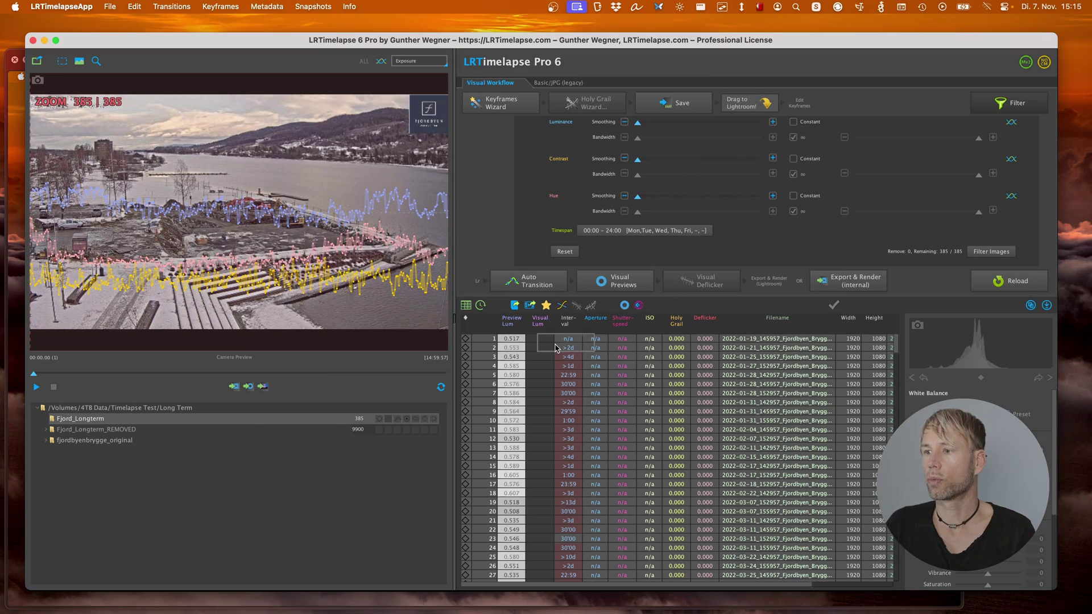
- Add the Fjord_Longterm photos to the Lightroom Classic catalog in place
mouse_move(500, 609)
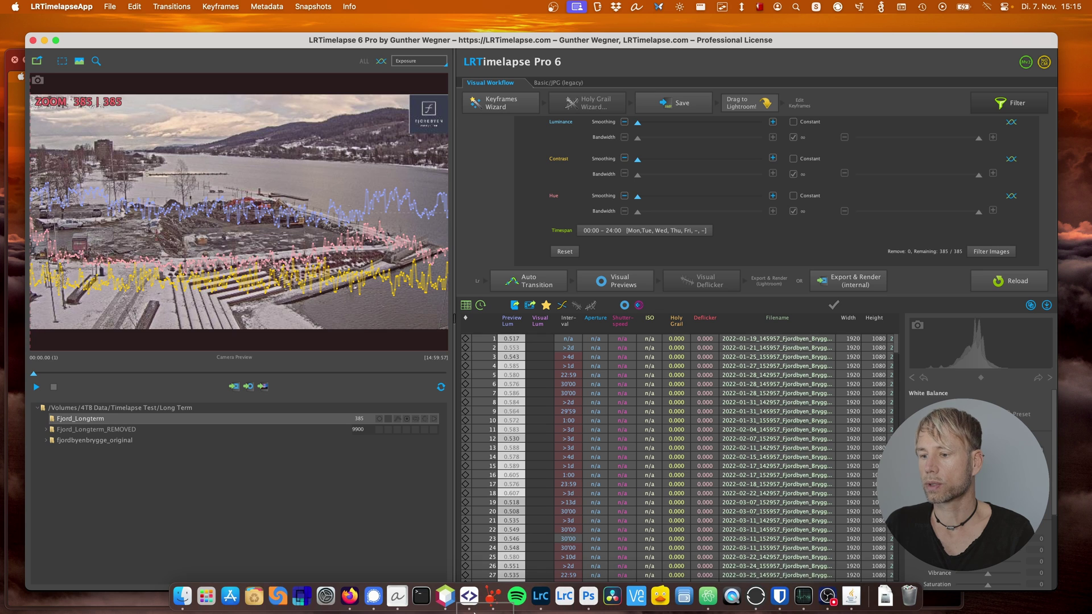
click(540, 596)
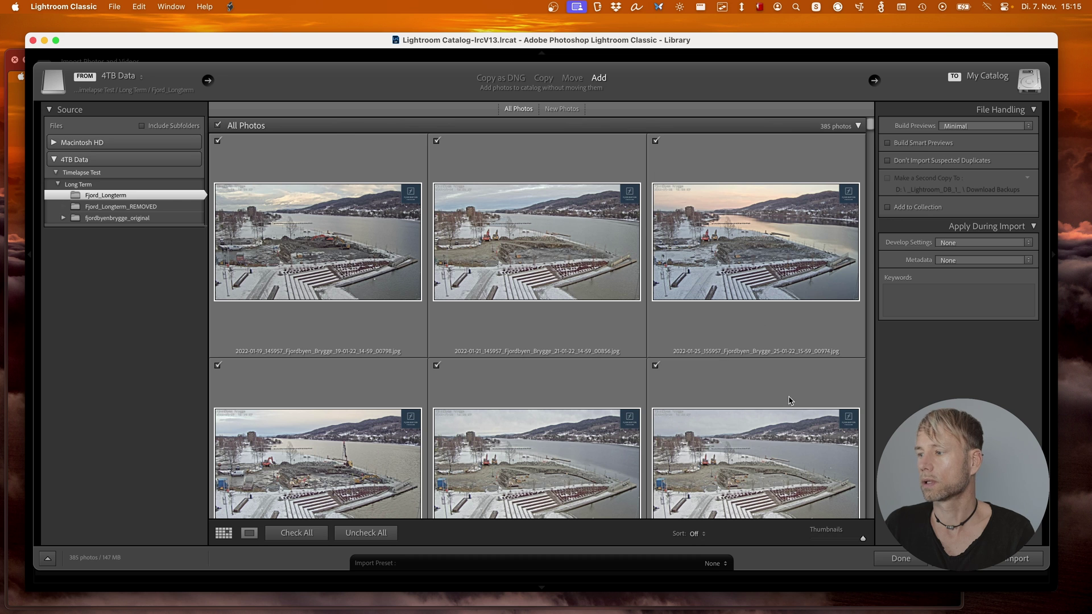
click(1018, 558)
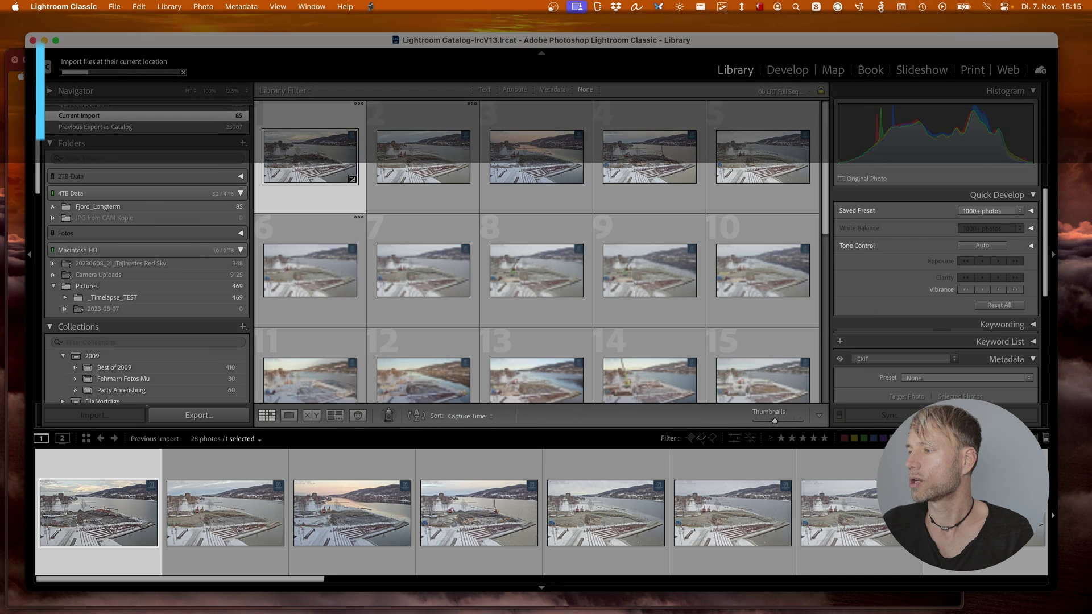
click(1018, 437)
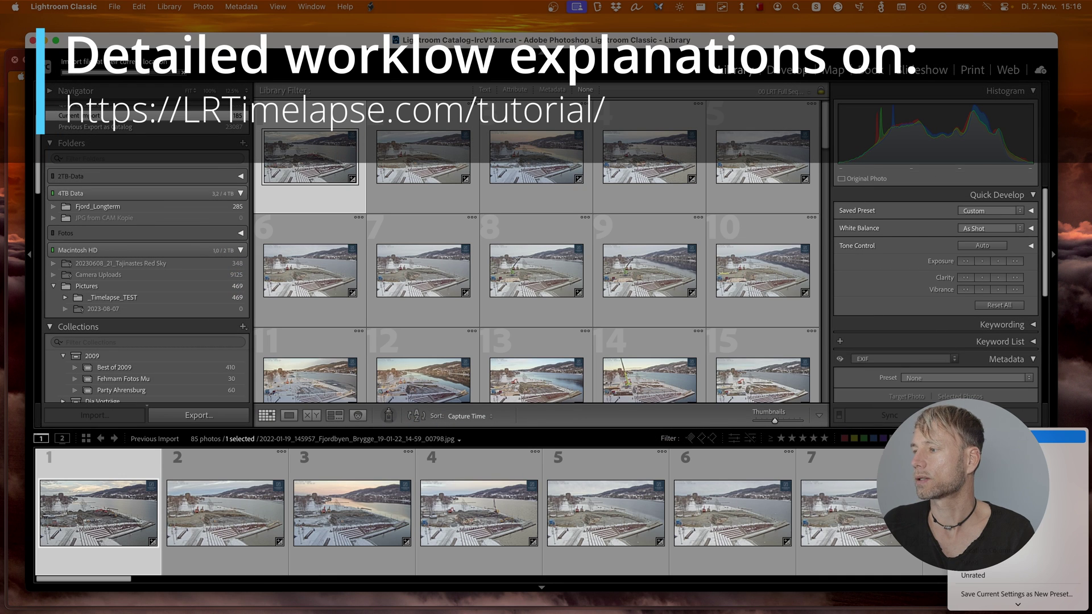
- Select all 385 photos and convert them with Library > Convert Photos to DNG
click(320, 163)
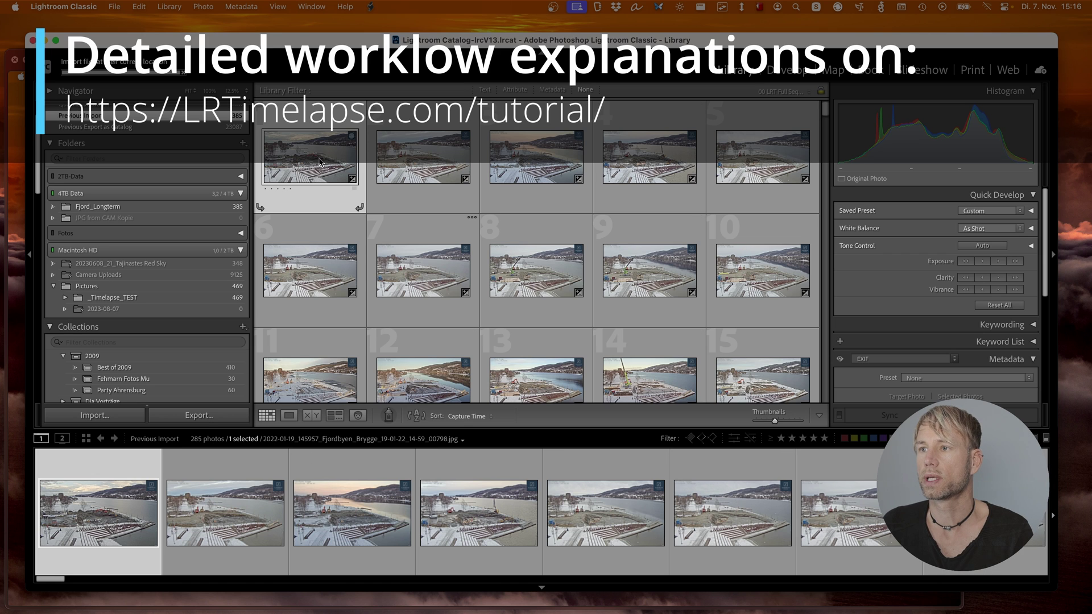
key(super+a)
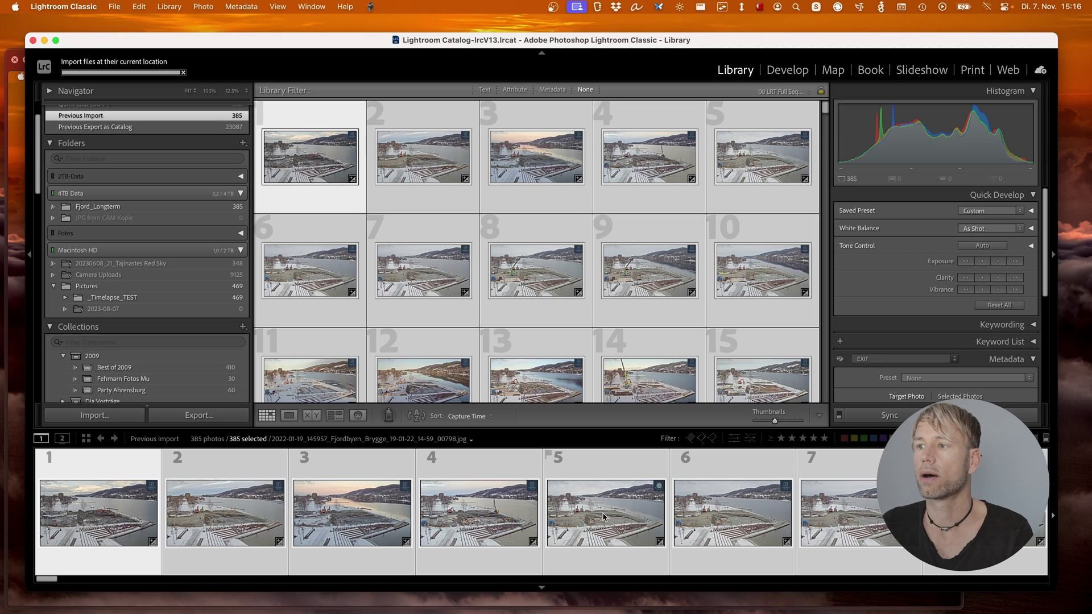
click(169, 6)
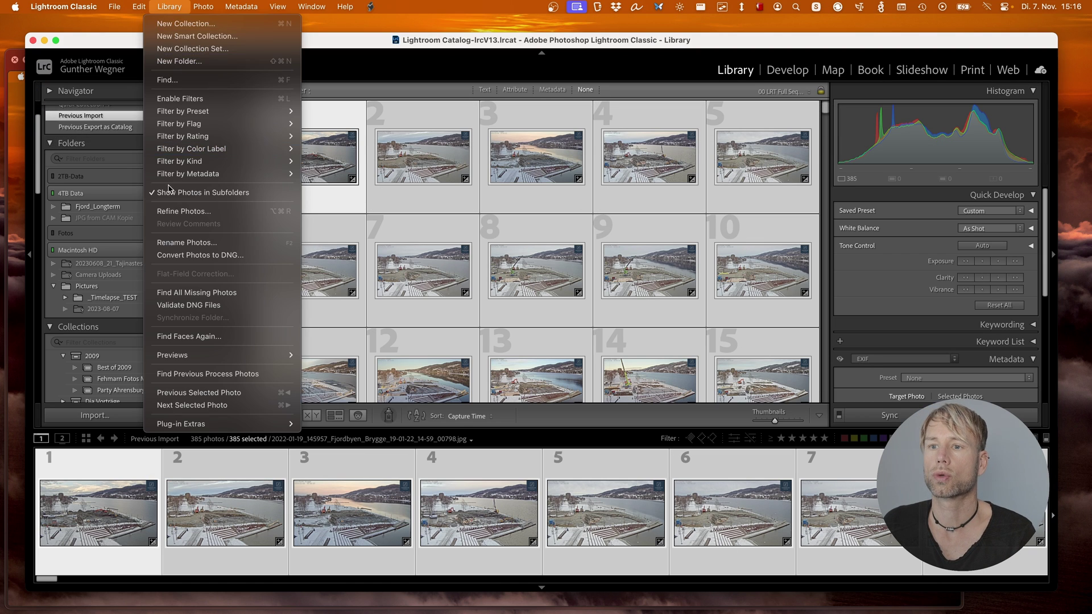
click(173, 257)
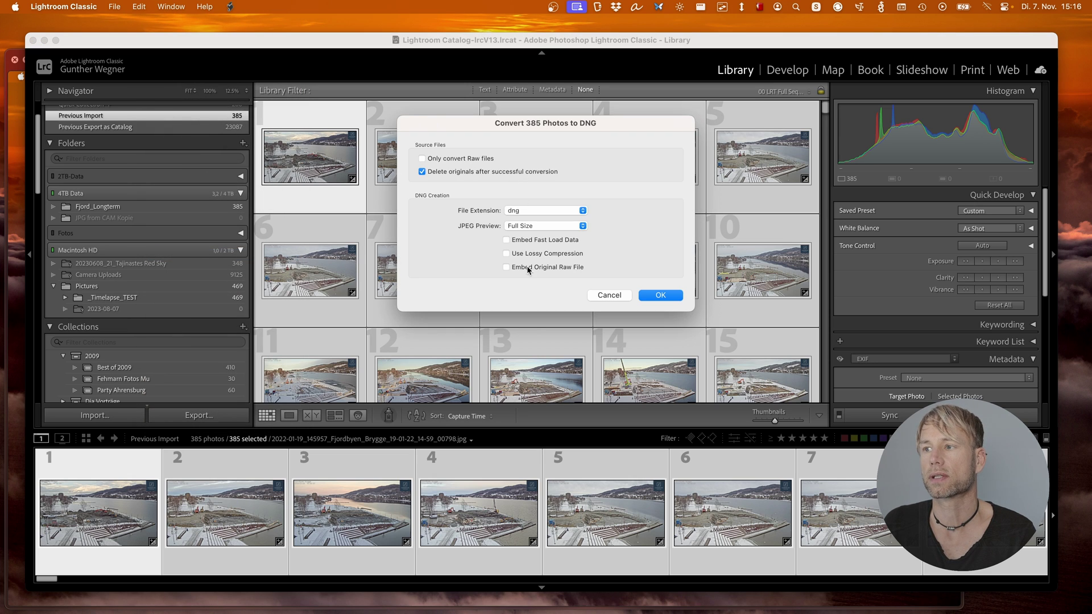
click(657, 296)
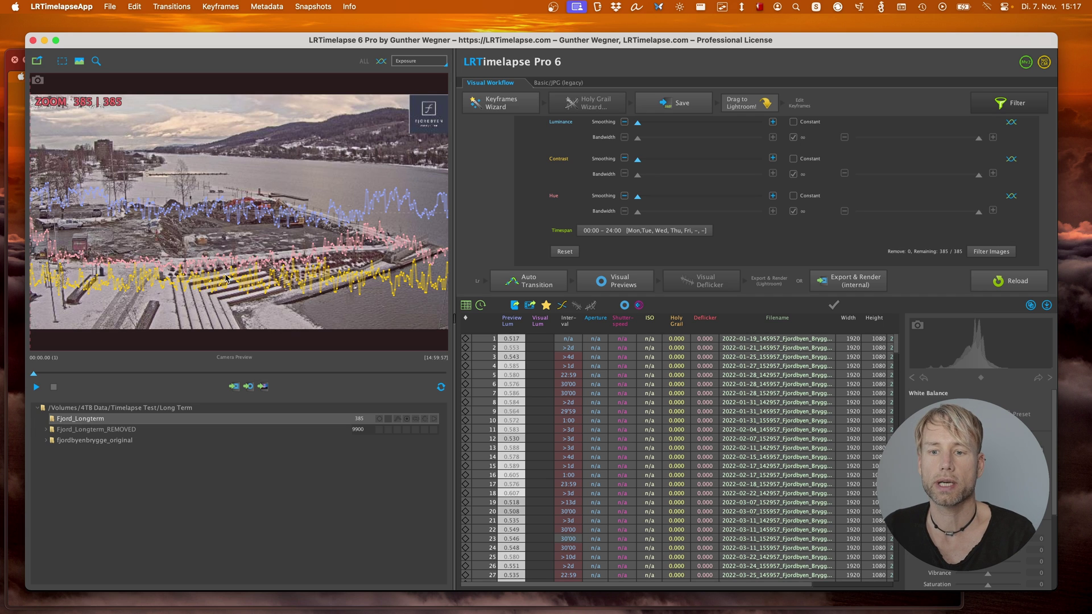
- Reload the Fjord_Longterm sequence folder so it lists the DNG files
click(86, 409)
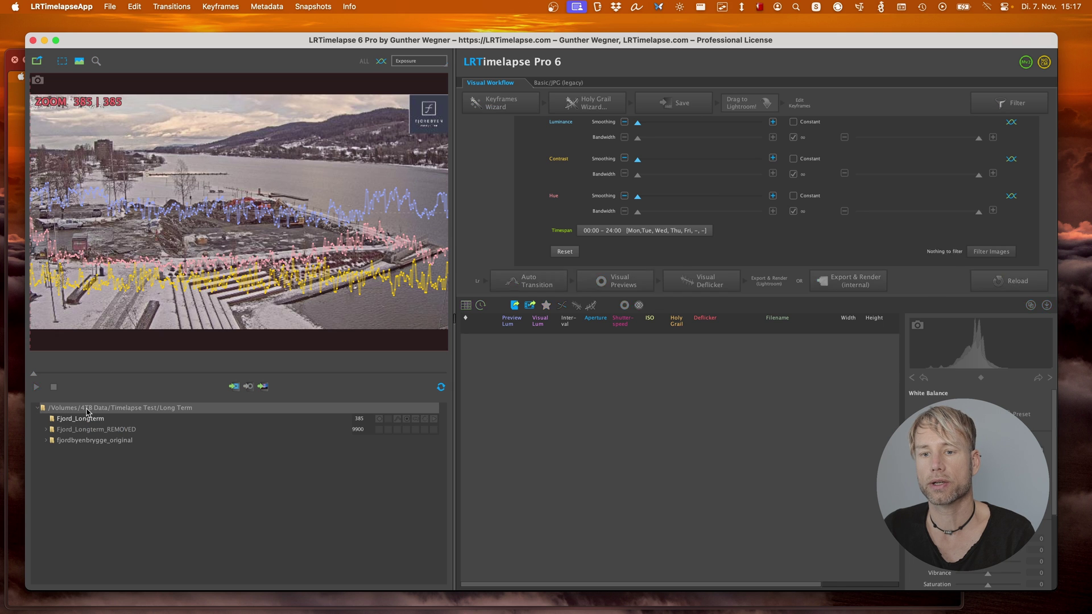
mouse_move(84, 422)
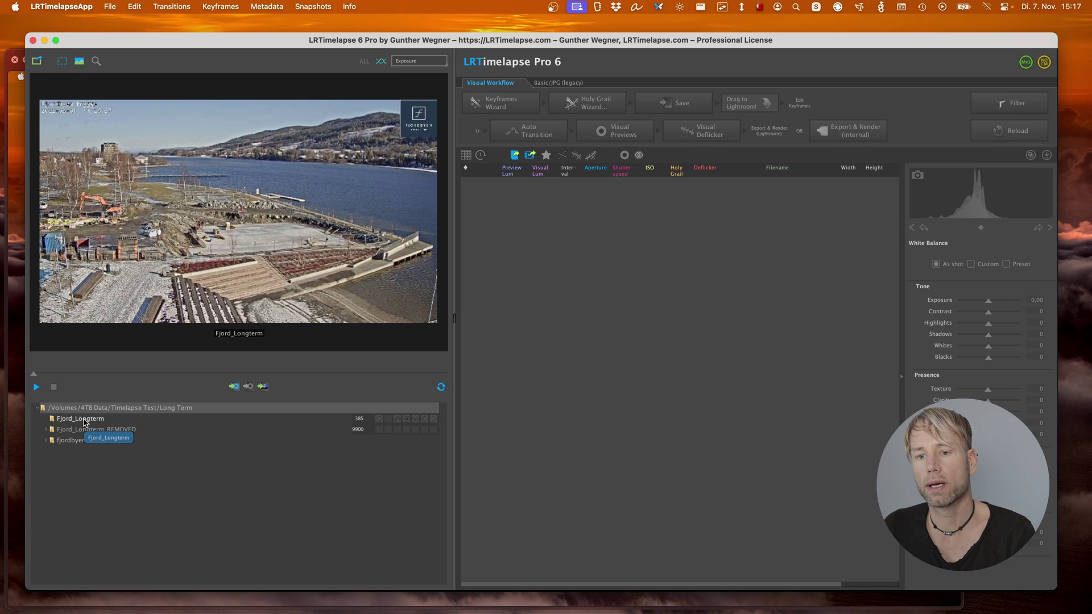
click(85, 420)
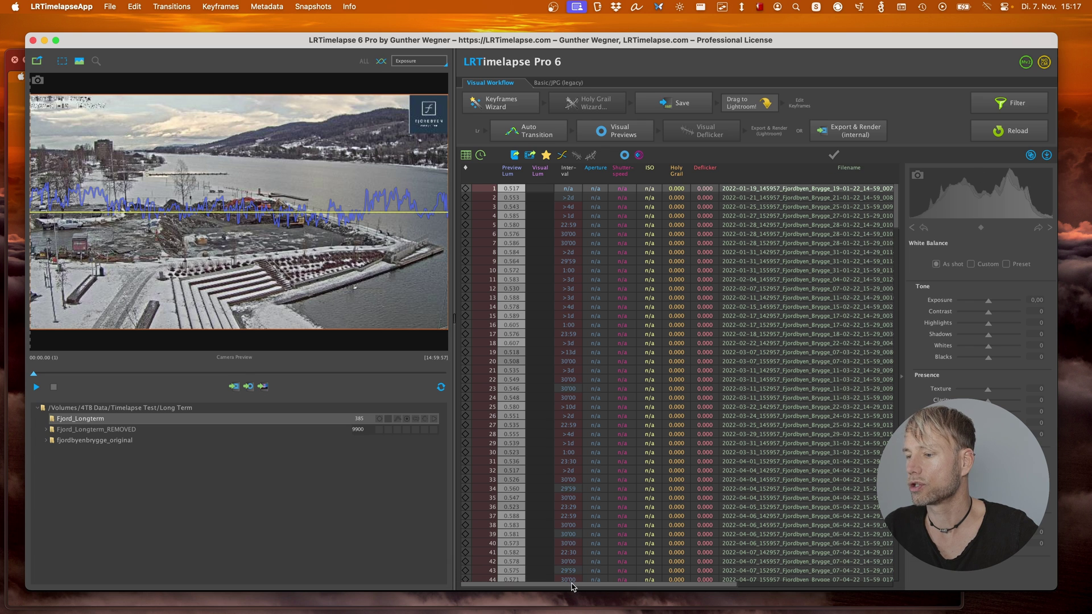
drag(574, 586, 635, 587)
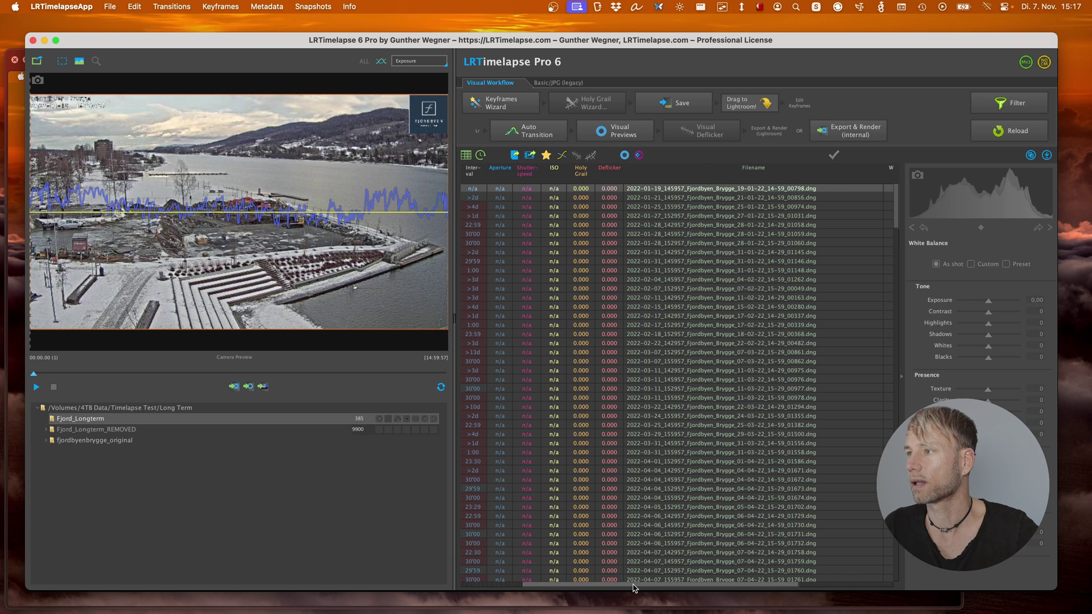
- Set the Keyframes Wizard to 1 keyframe and save the metadata
click(514, 105)
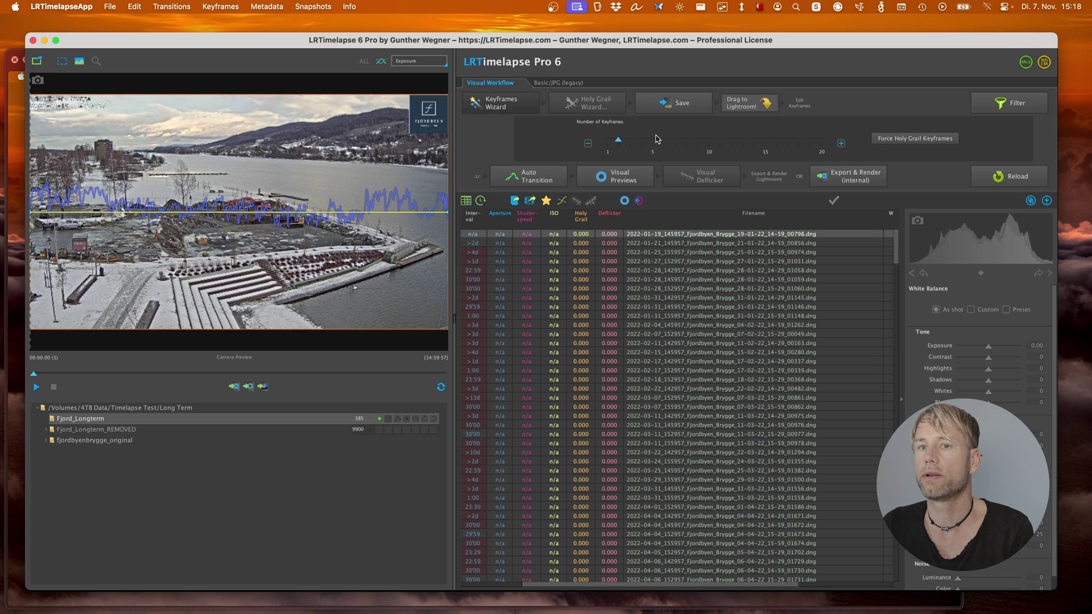
drag(619, 143, 582, 143)
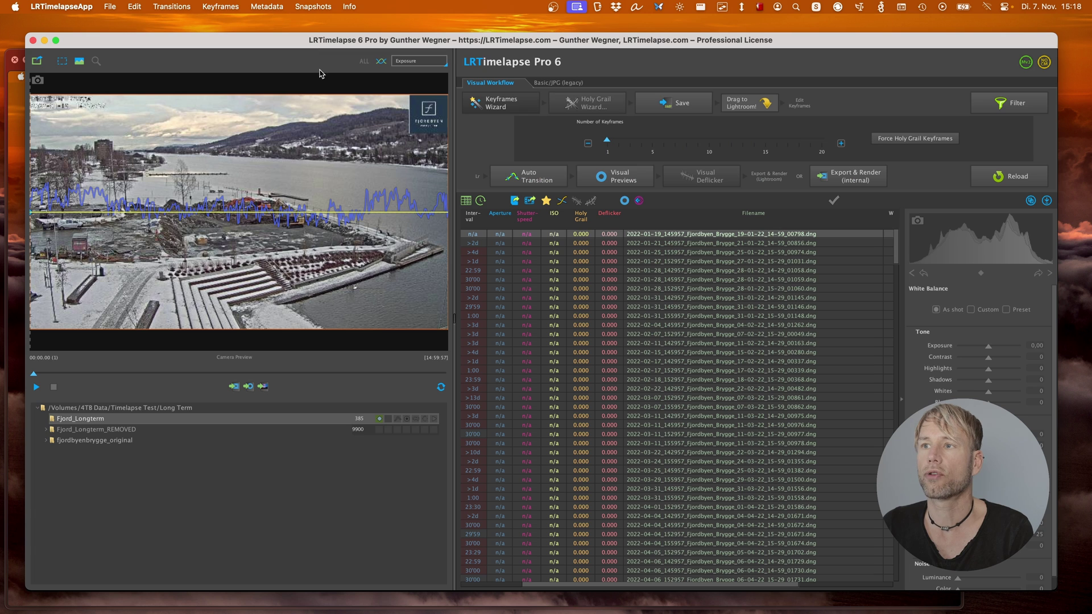
click(676, 103)
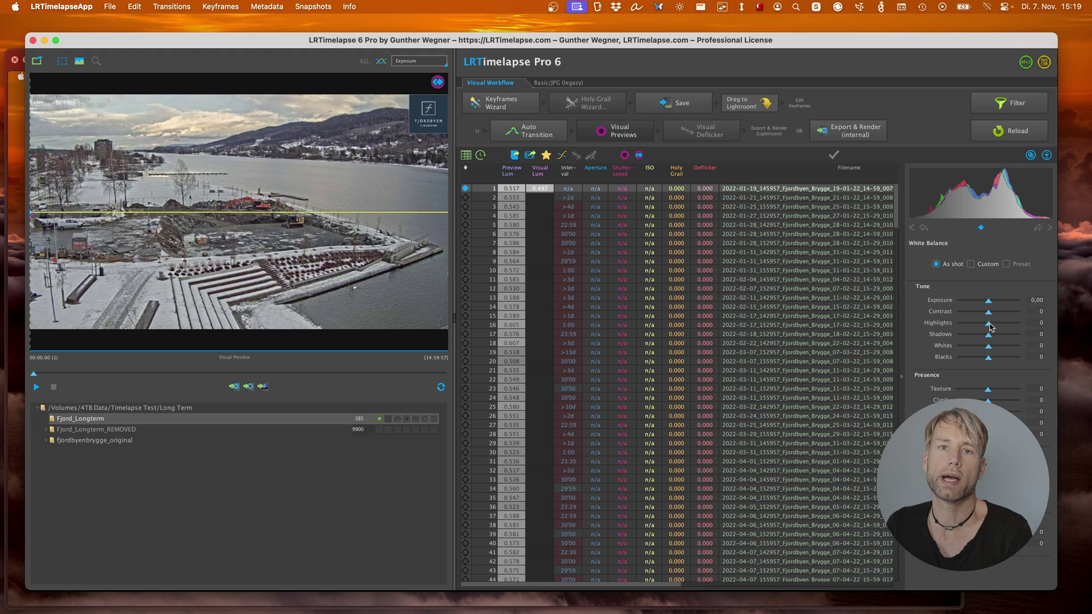
- Set Highlights −81 and Shadows 88 on the first keyframe, then run Auto Transition
drag(988, 326, 974, 326)
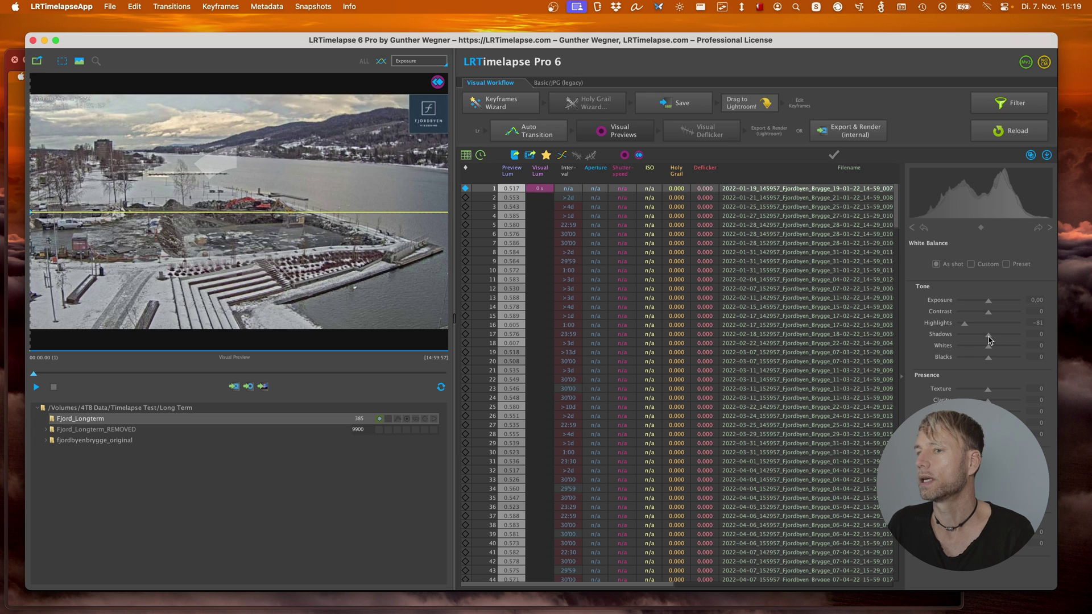
drag(988, 336, 1015, 338)
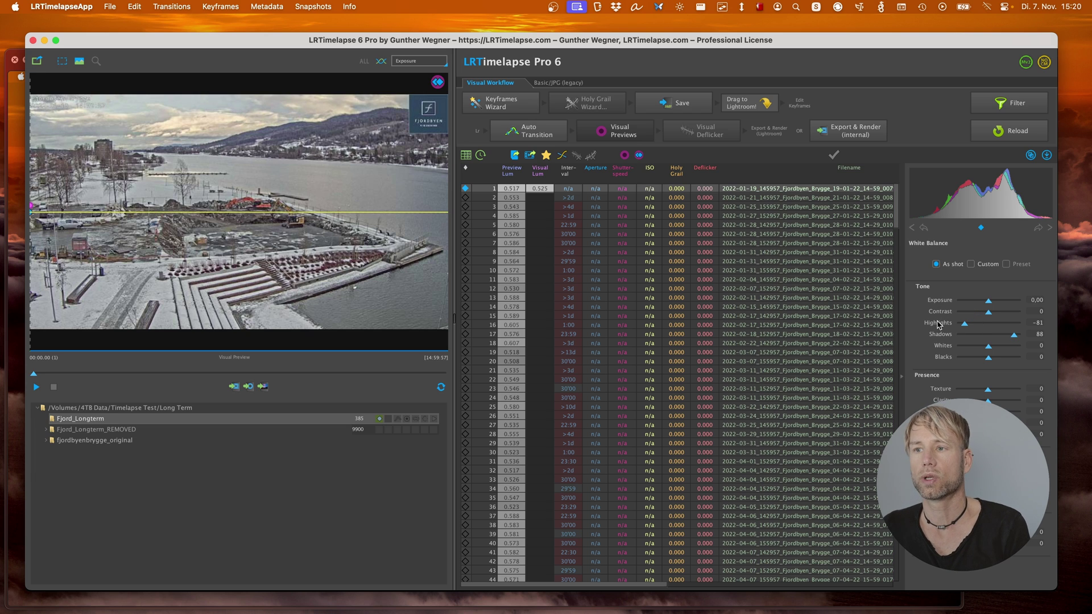
click(525, 139)
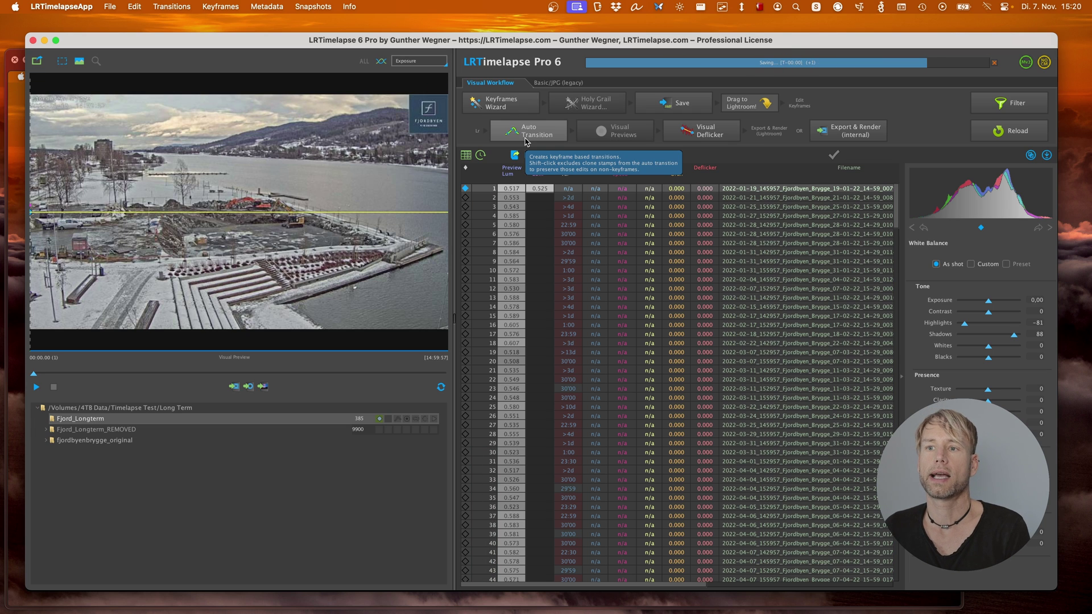
- Generate visual previews, draw a reference area over the scene, and bring up Visual Deflicker
click(612, 131)
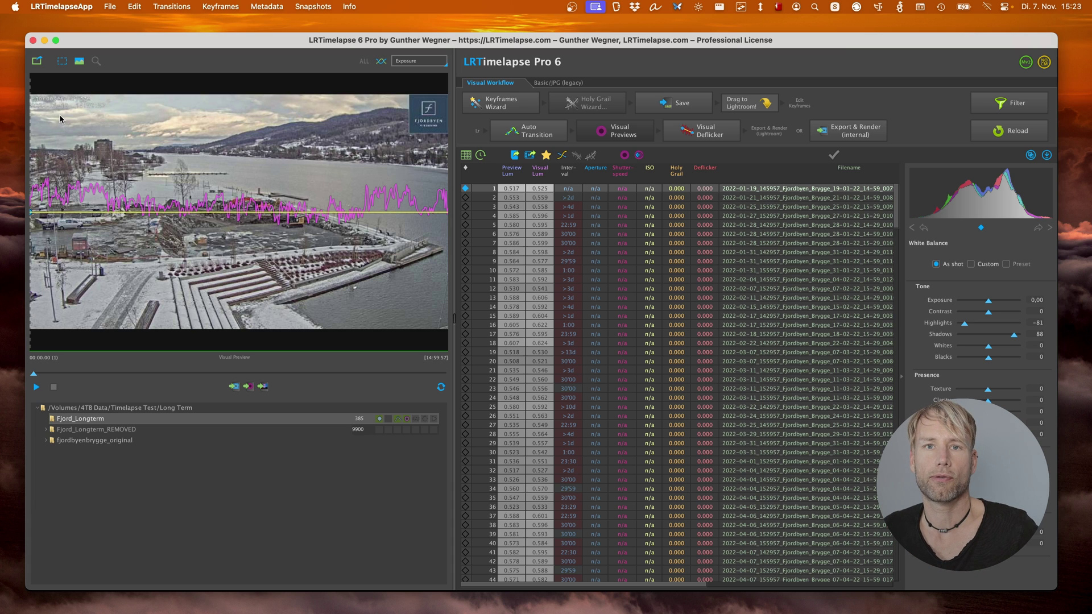
drag(56, 116, 409, 297)
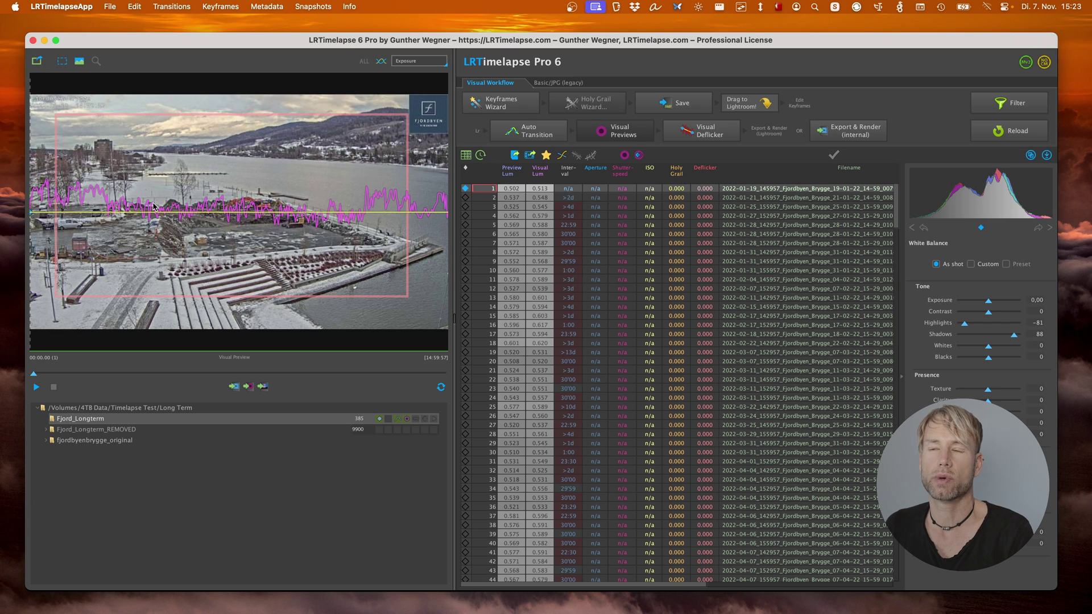
click(682, 132)
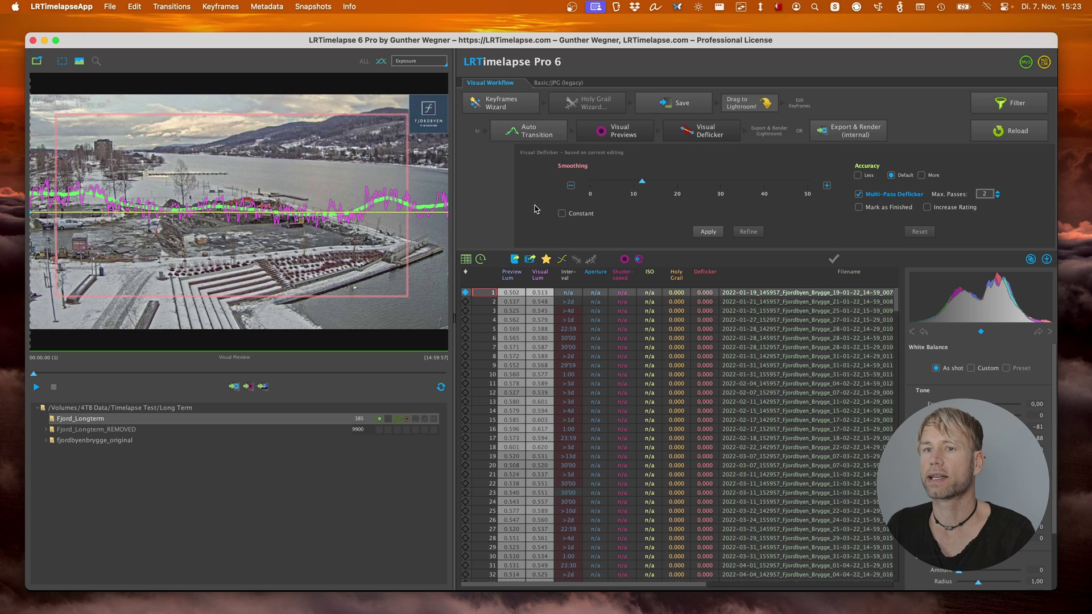
- Apply visual deflicker with Smoothing 10 and Max. Passes 5
drag(641, 187, 635, 184)
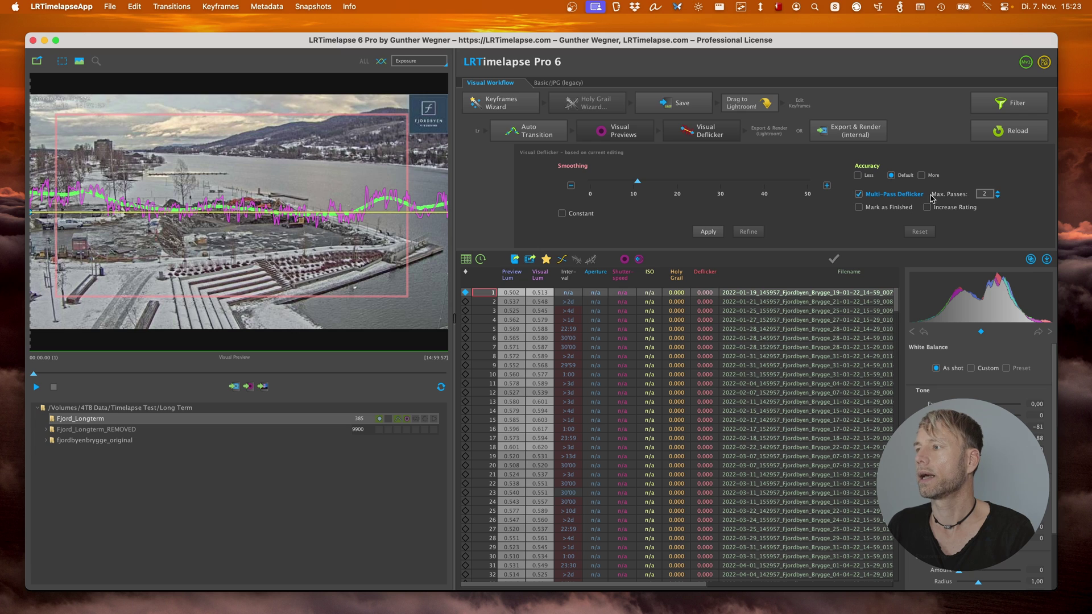
click(998, 193)
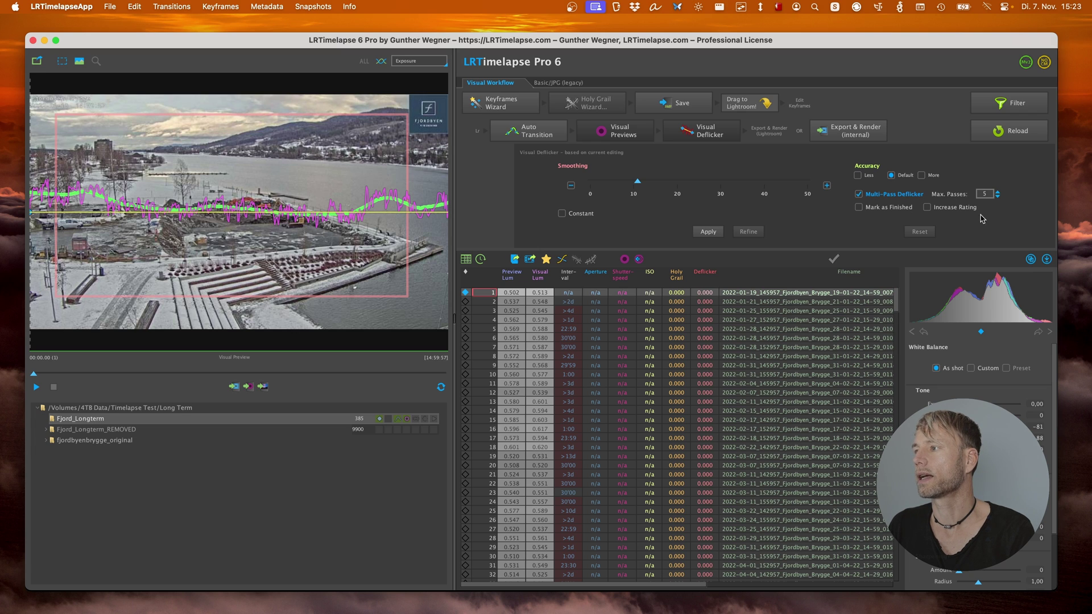
click(706, 232)
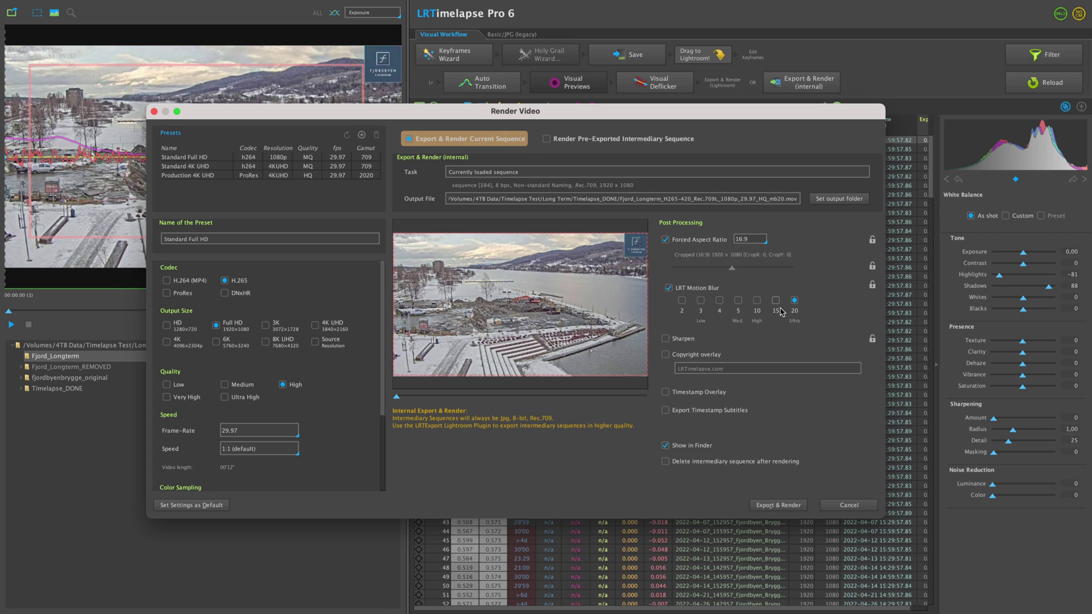
- Export and render the Full HD video with LRT Motion Blur set to 10
click(755, 303)
click(779, 505)
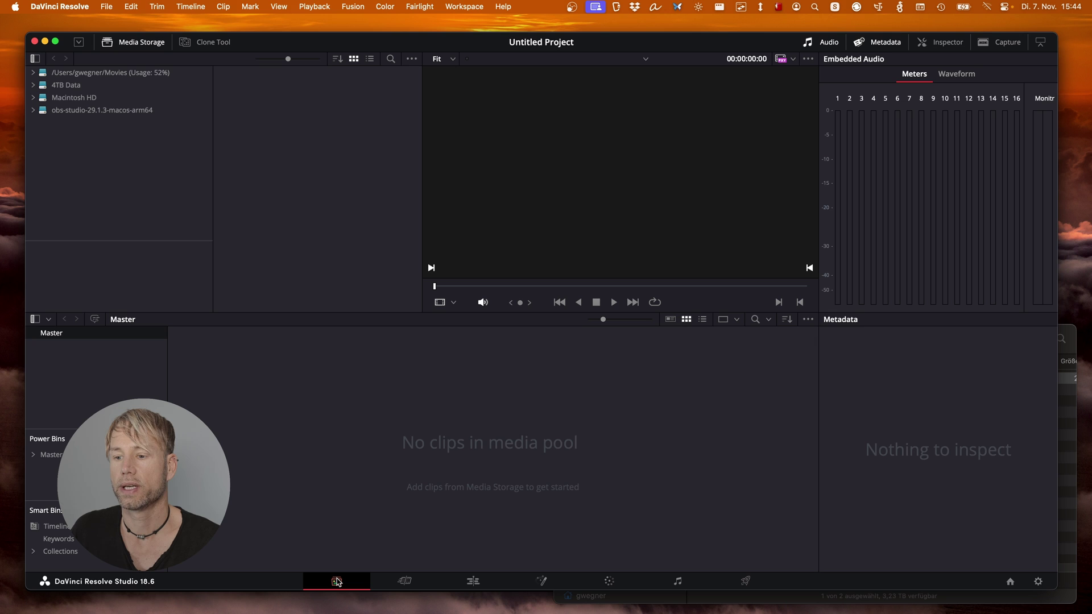
- Confirm Sequence frame display mode and drag the LRT_Fjord_Longterm folder into Media Storage
click(411, 59)
mouse_move(441, 73)
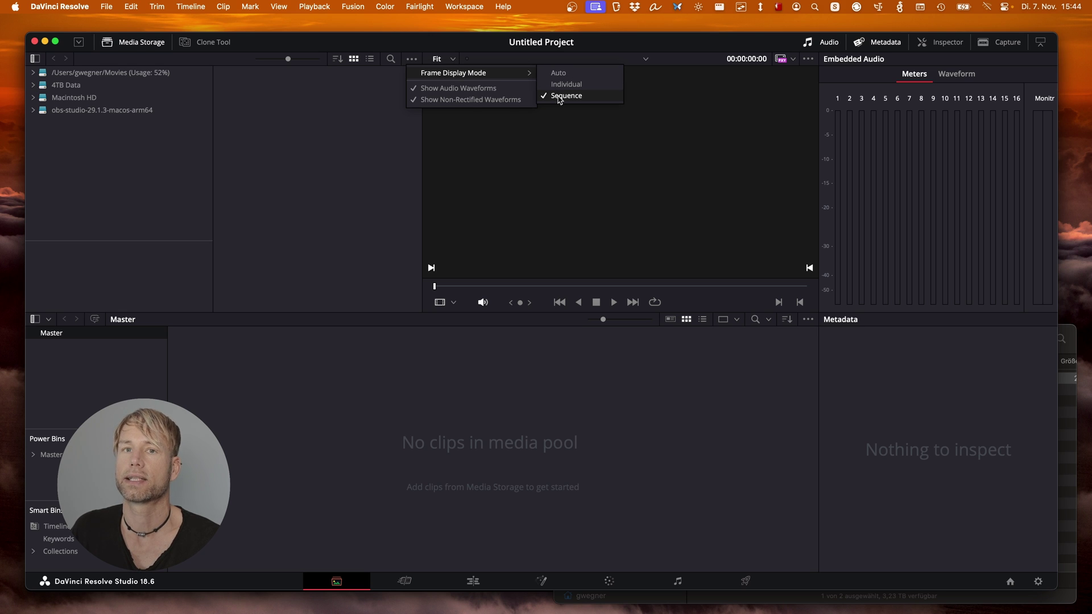
mouse_move(151, 613)
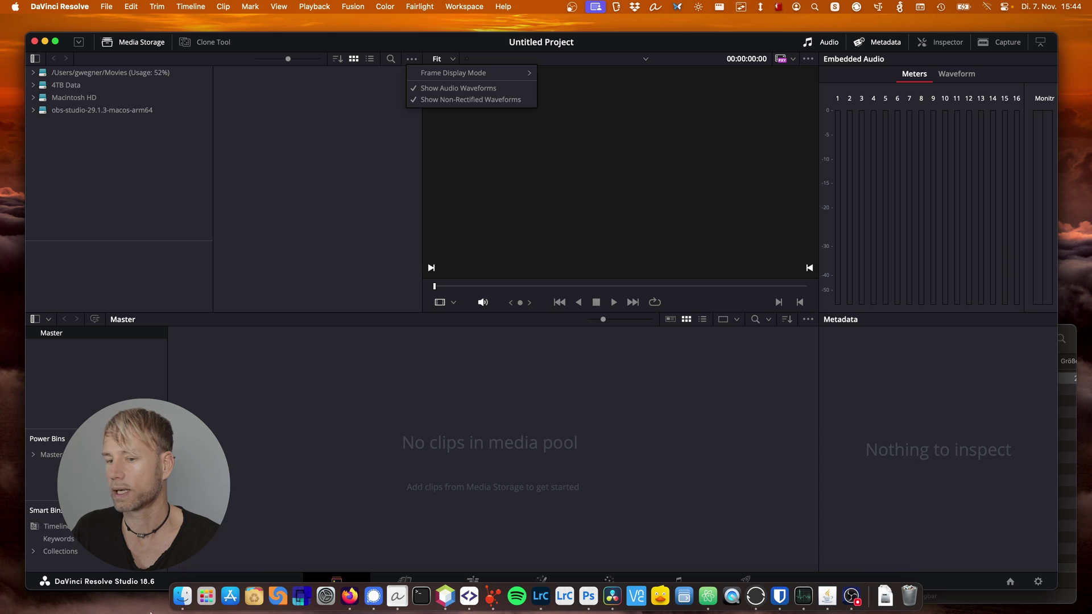
click(183, 596)
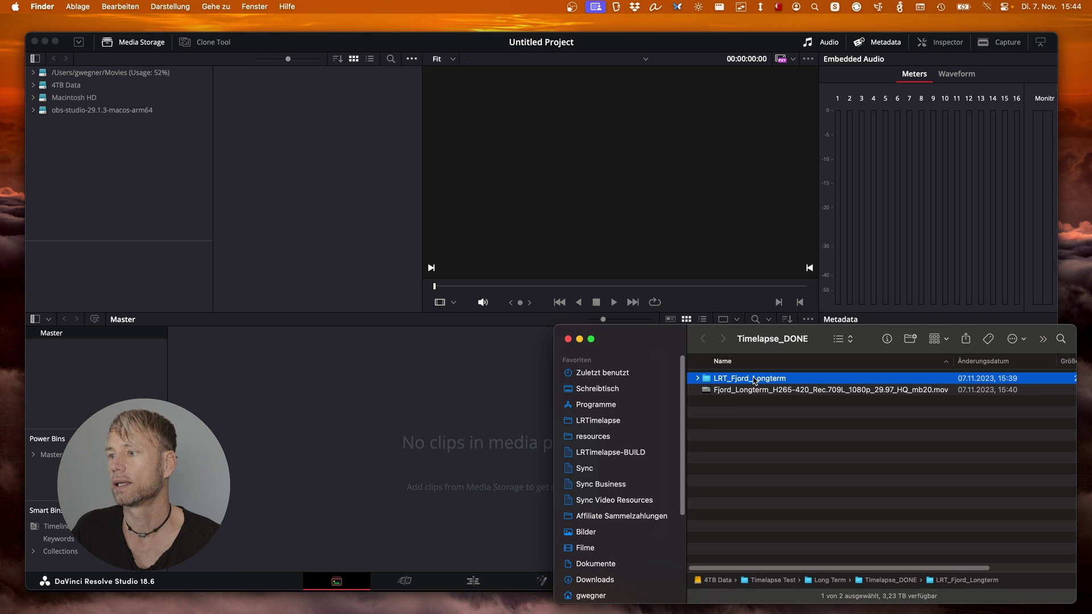
drag(755, 381, 333, 220)
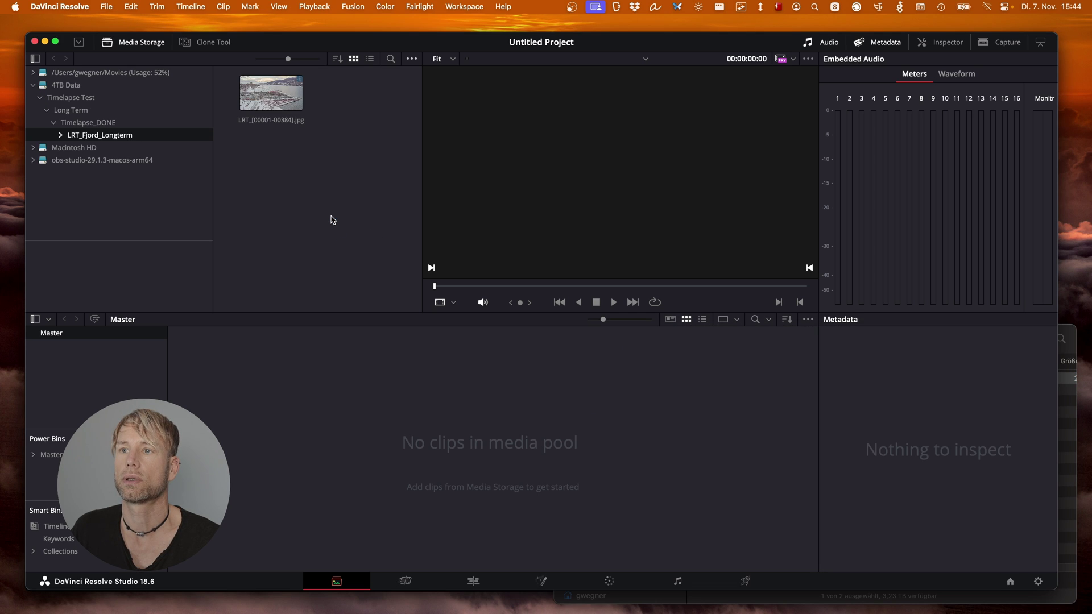
right_click(276, 122)
click(256, 153)
right_click(269, 89)
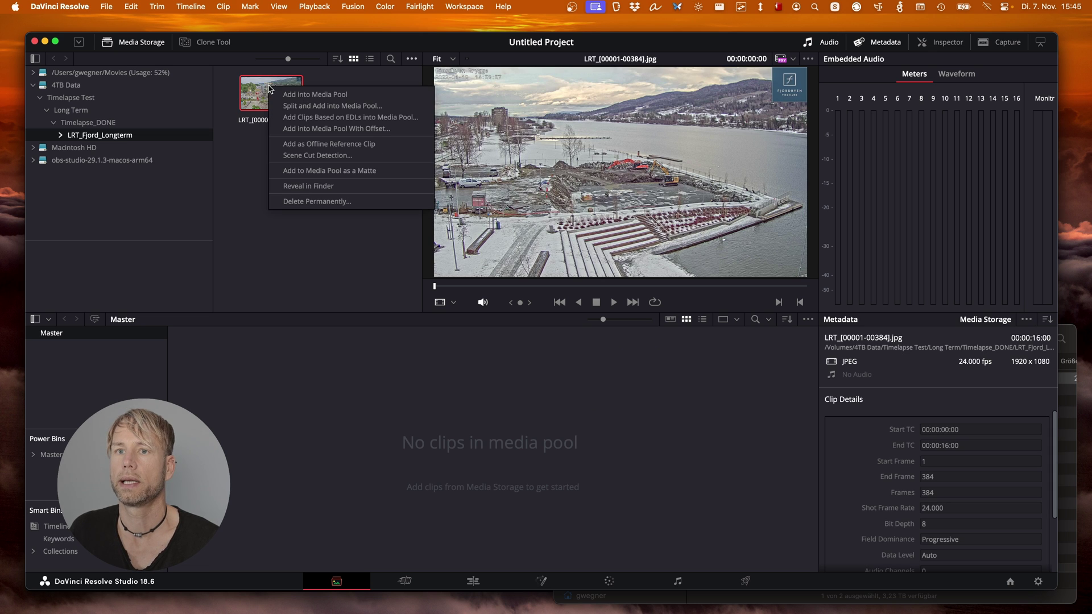
click(310, 94)
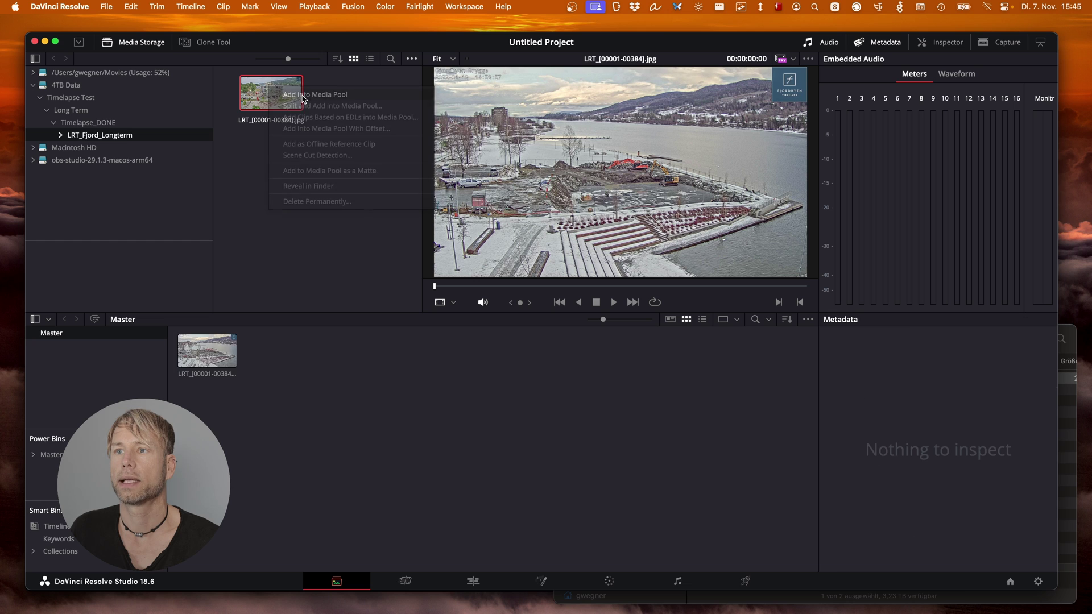
right_click(215, 365)
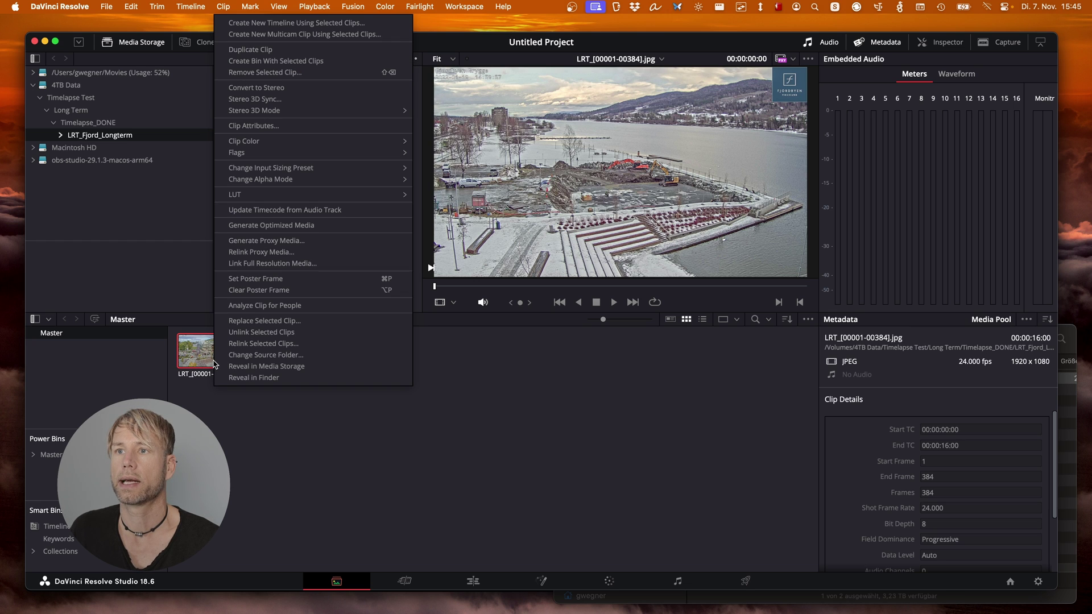
click(290, 23)
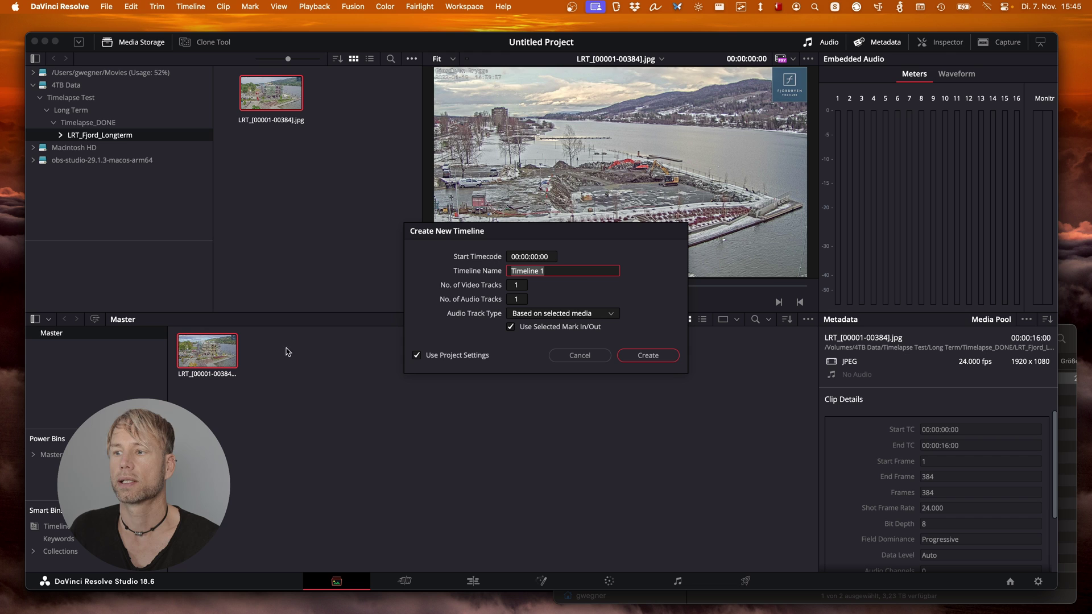
click(639, 356)
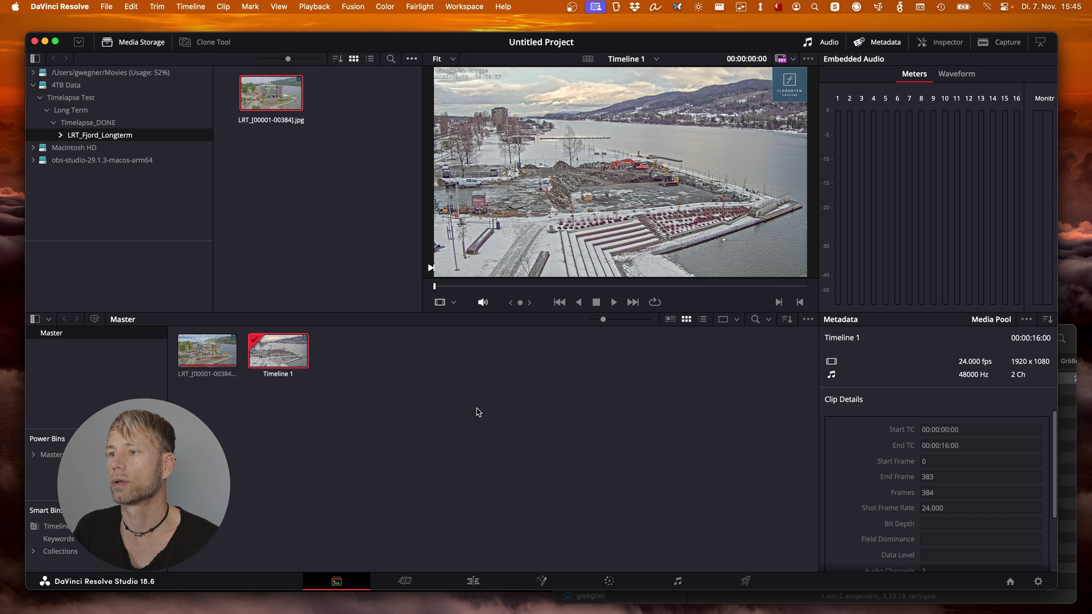
double_click(262, 363)
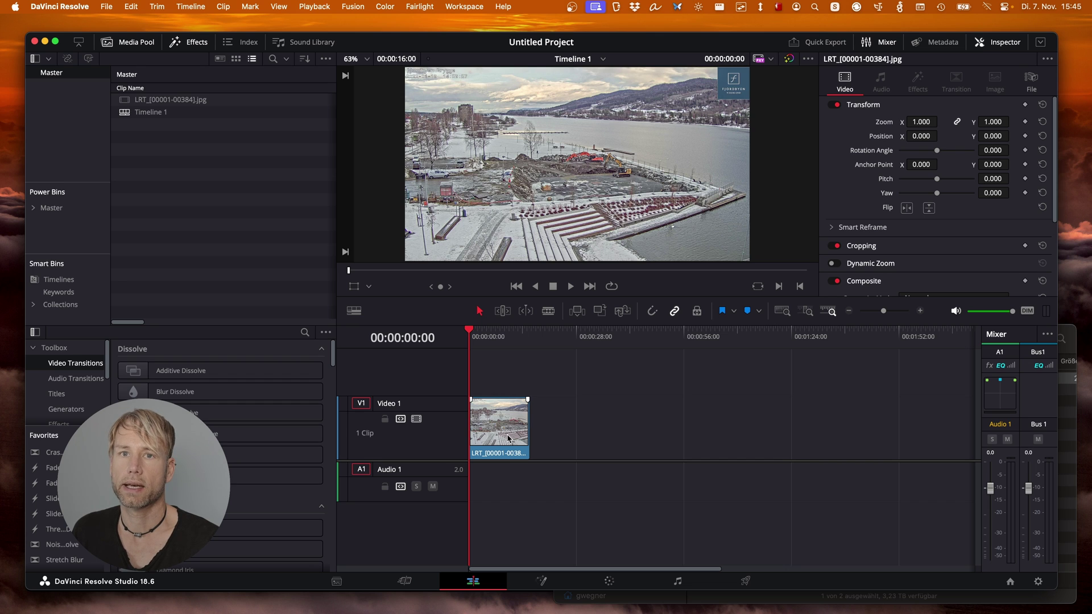
scroll(834, 256, down, 4)
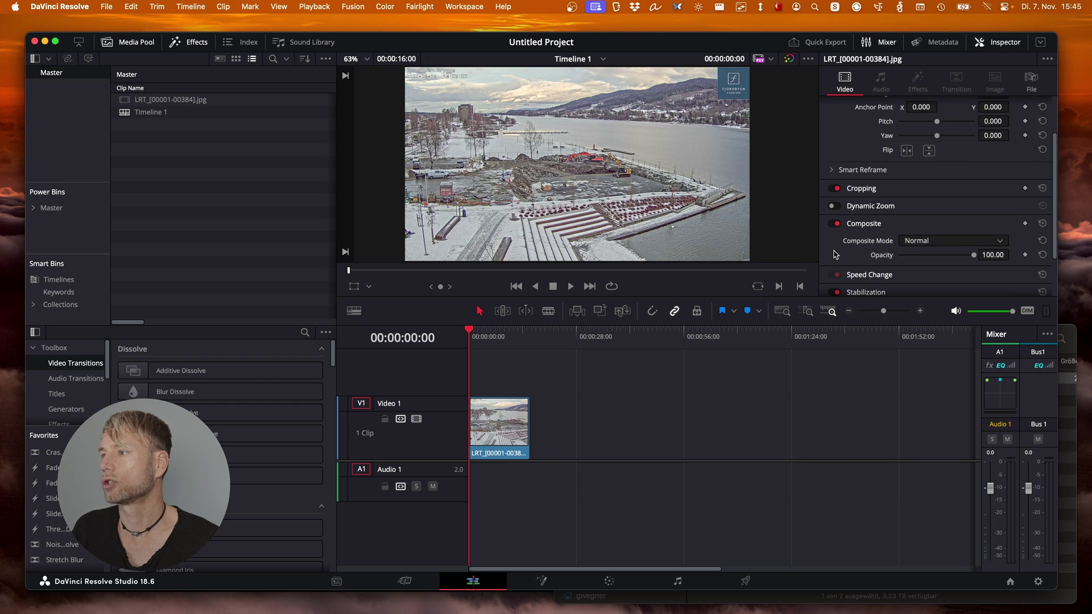
scroll(834, 256, down, 1)
click(879, 236)
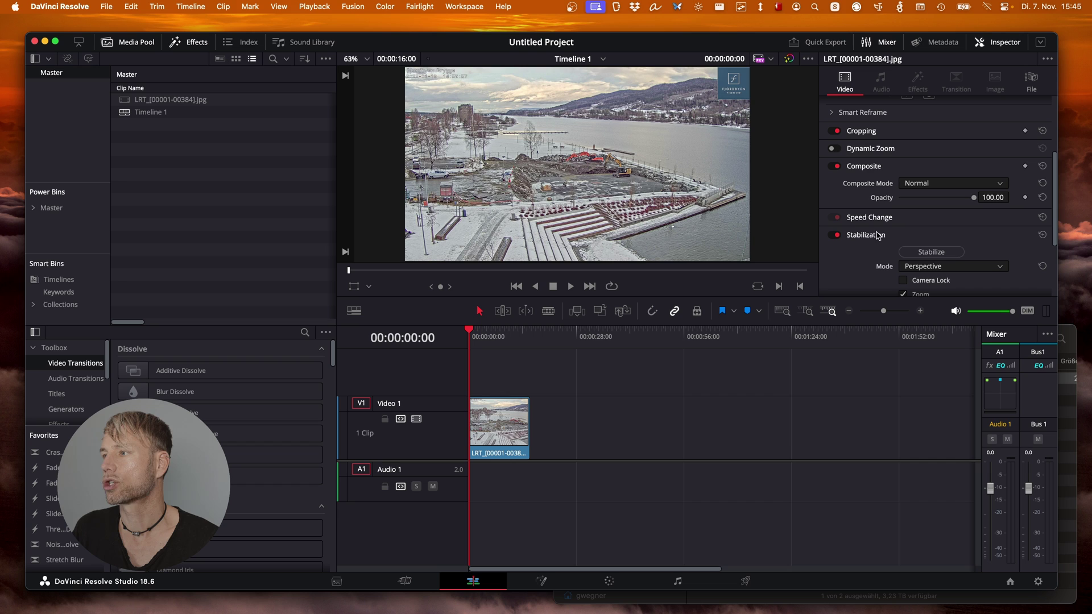
click(923, 252)
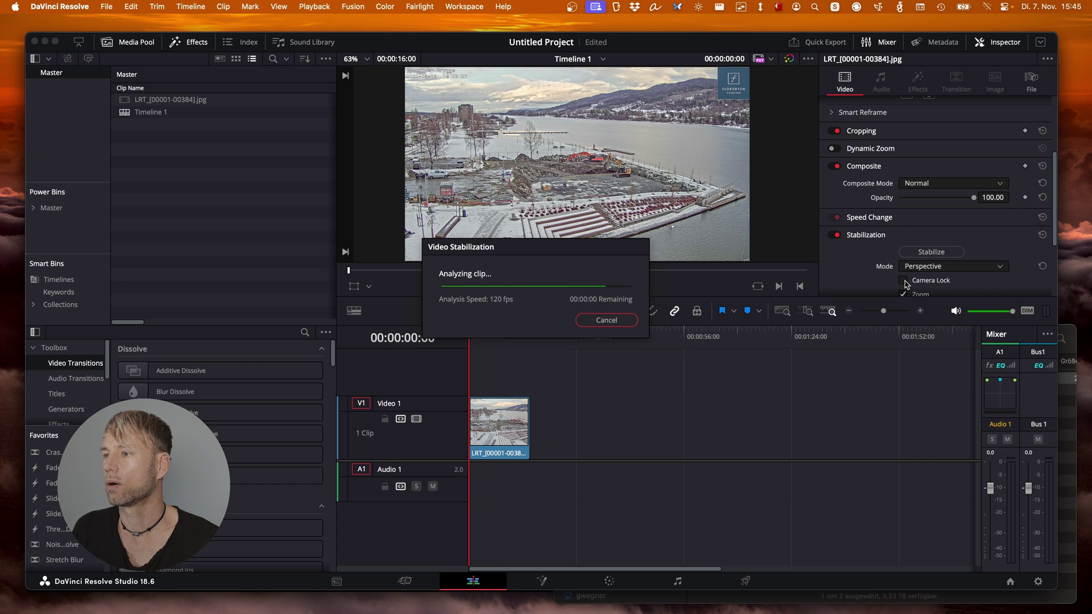
click(903, 280)
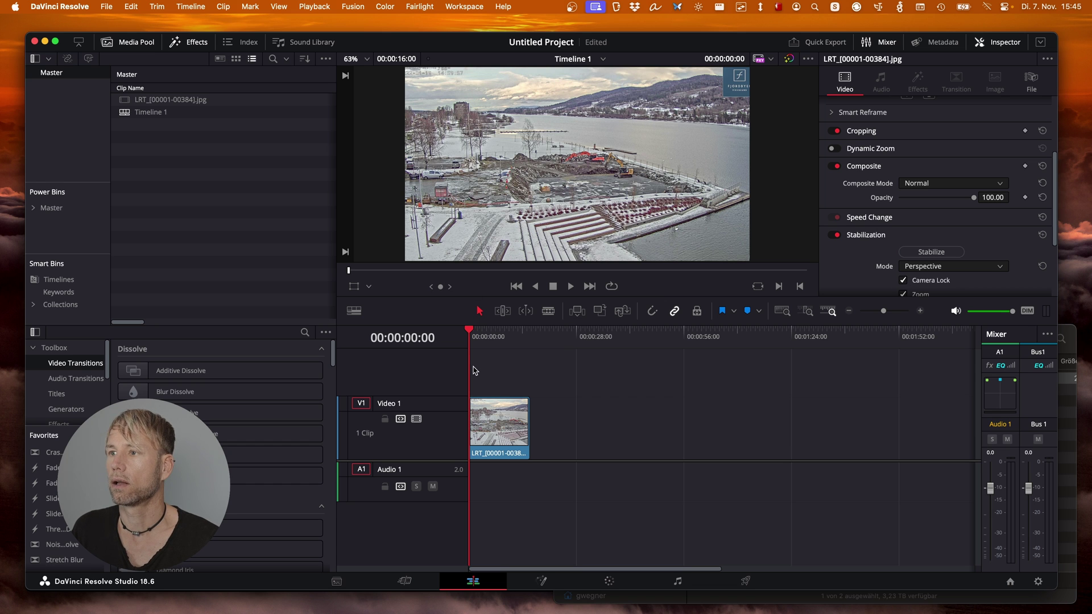
key(space)
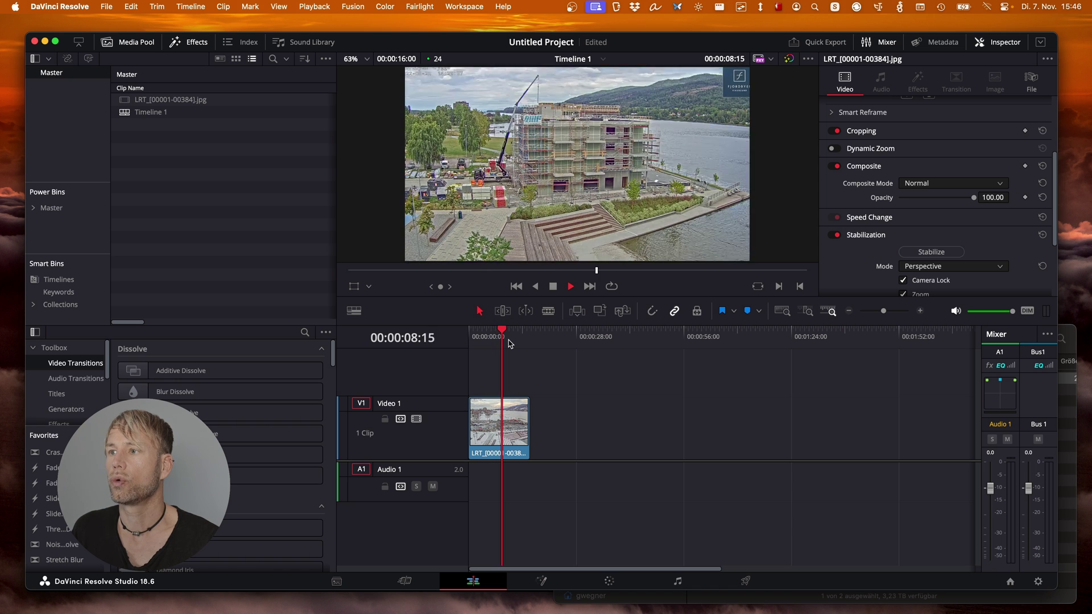
key(space)
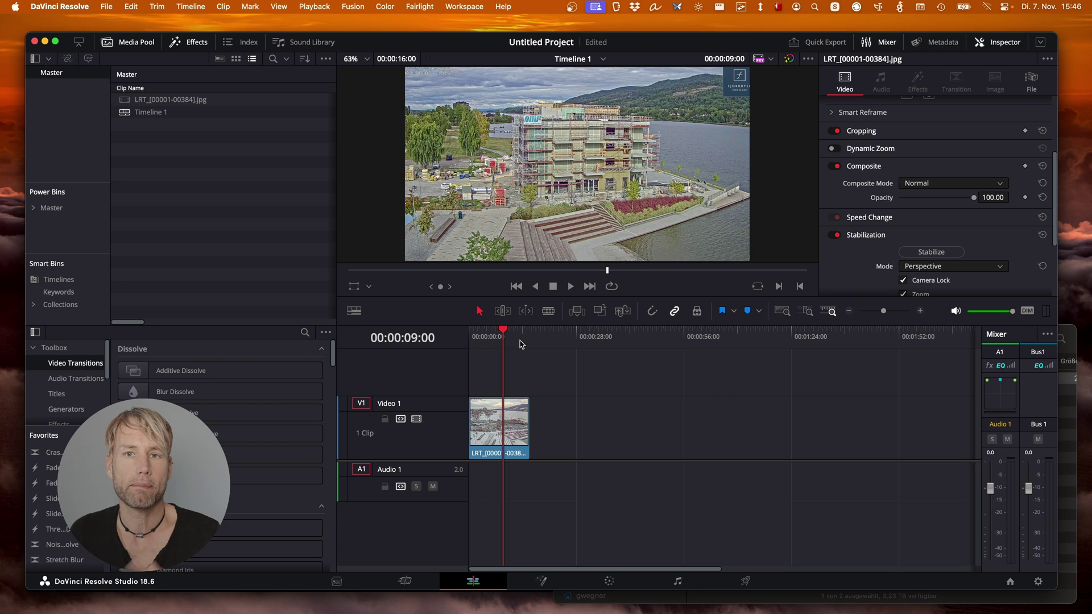
- Apply the Open FX Motion Trails filter to the timelapse clip on V1
scroll(74, 381, down, 3)
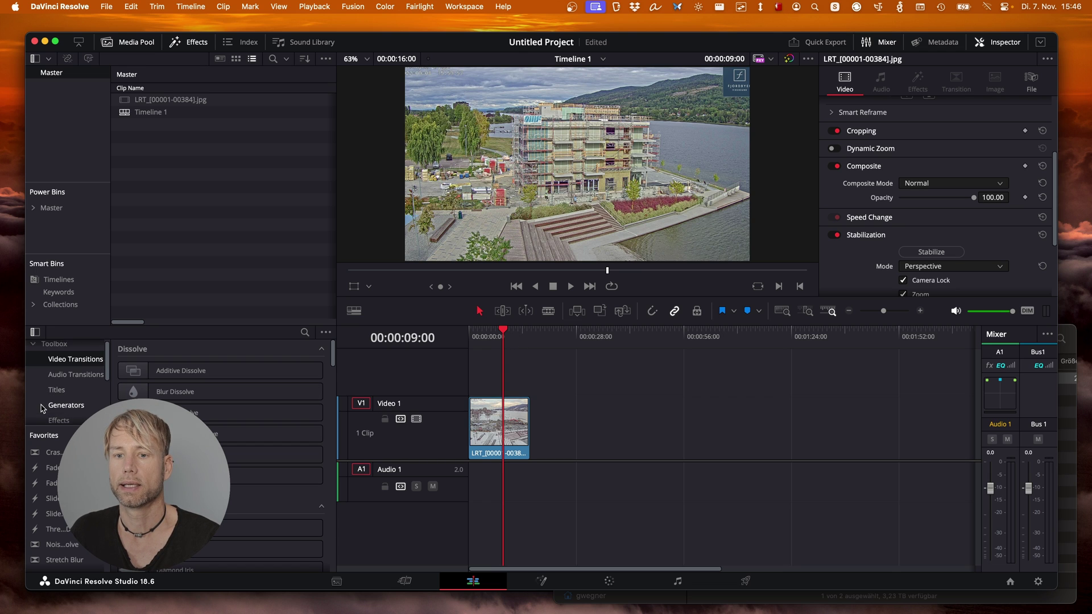
drag(111, 375, 147, 375)
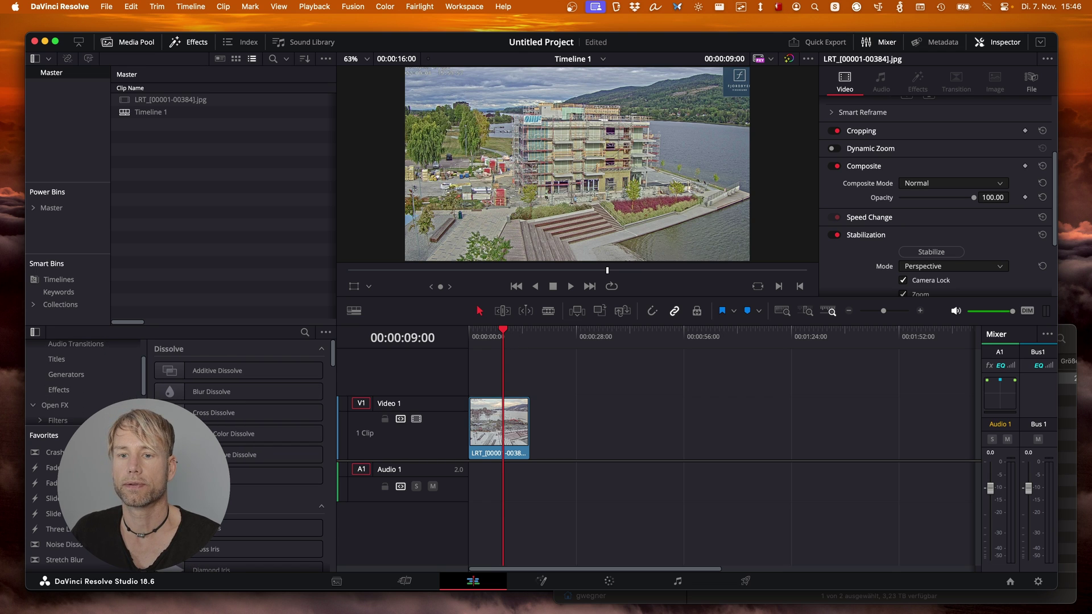
scroll(69, 382, down, 1)
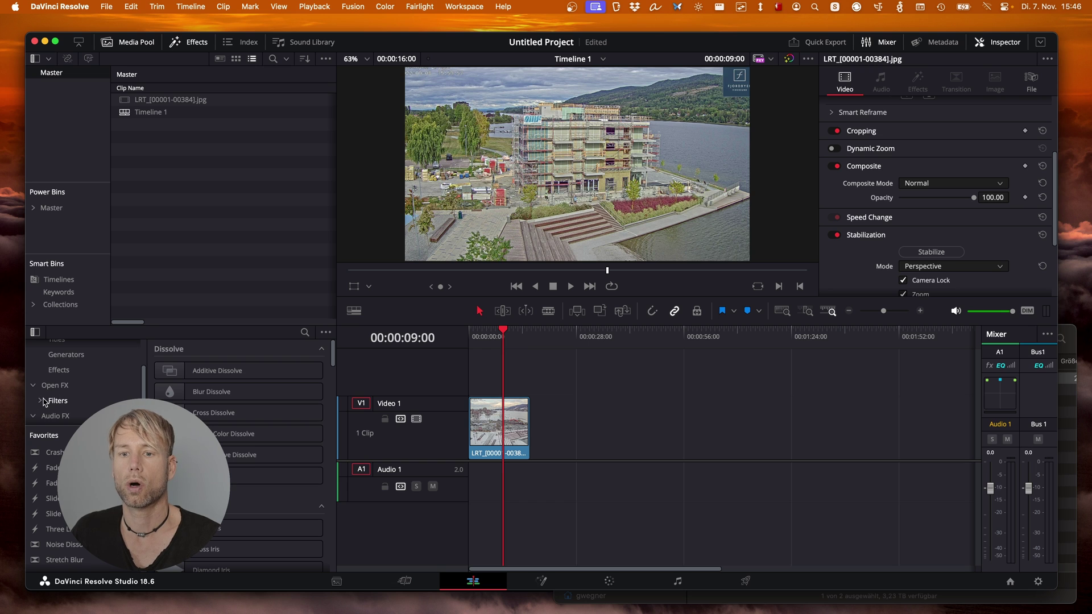
click(51, 401)
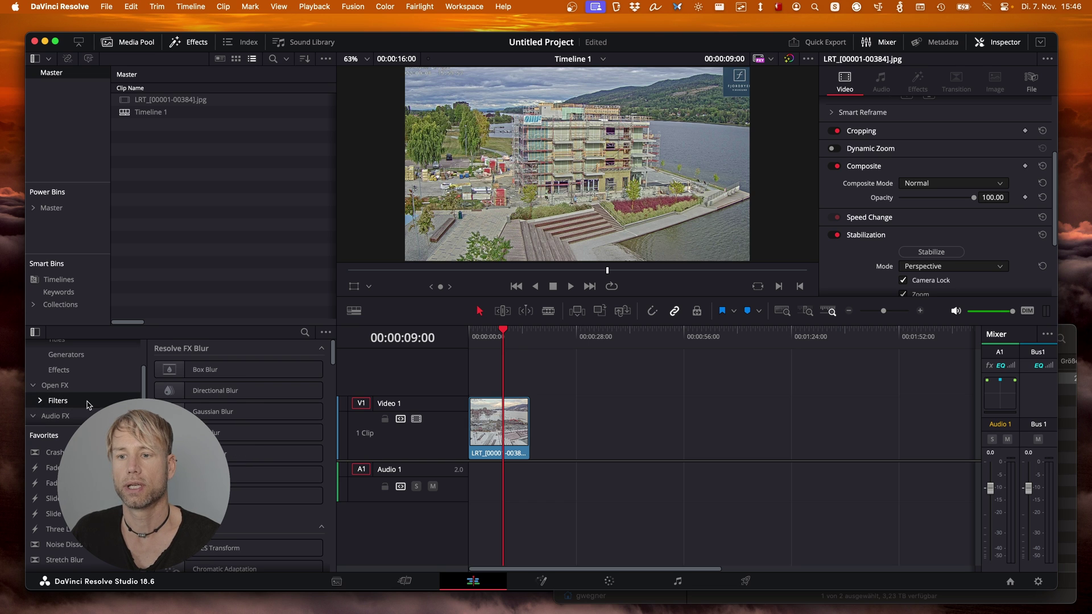
scroll(230, 426, down, 5)
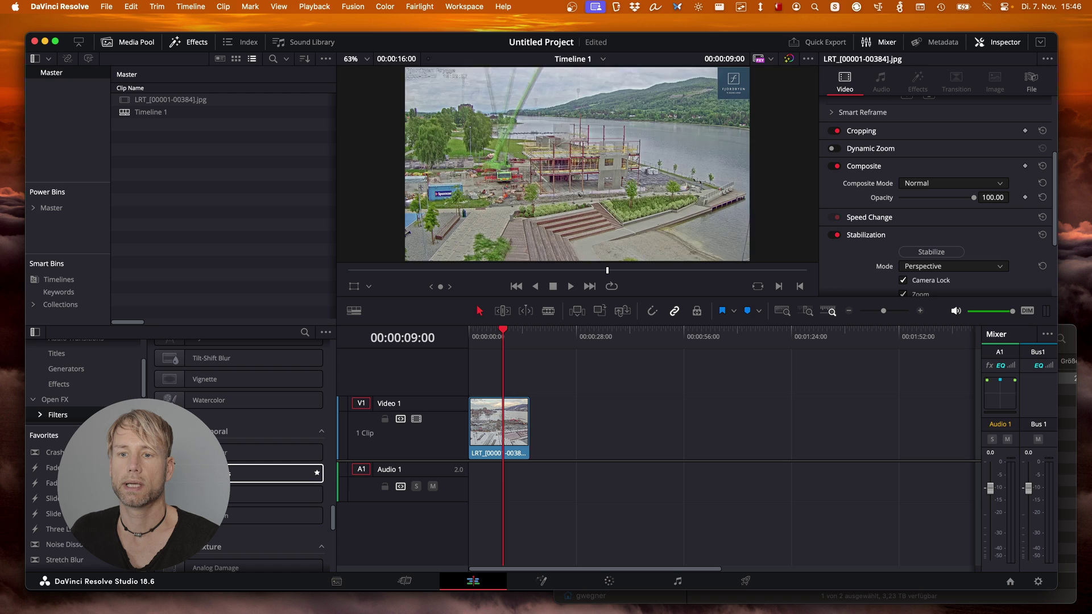
drag(273, 473, 493, 430)
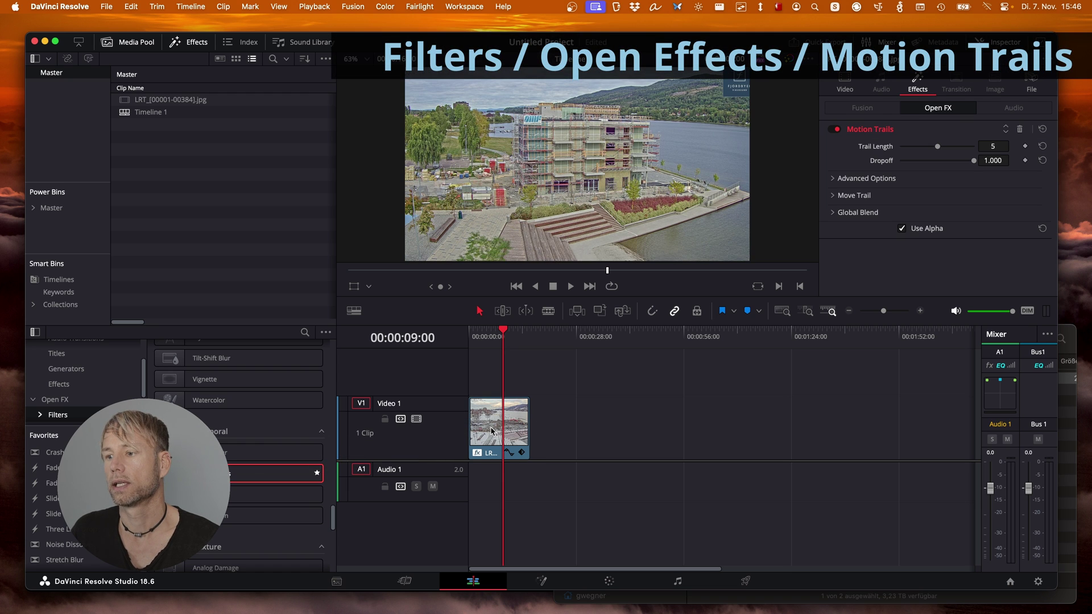
- Raise the Motion Trails trail length from 5 to 10 and play the clip from its start
click(492, 431)
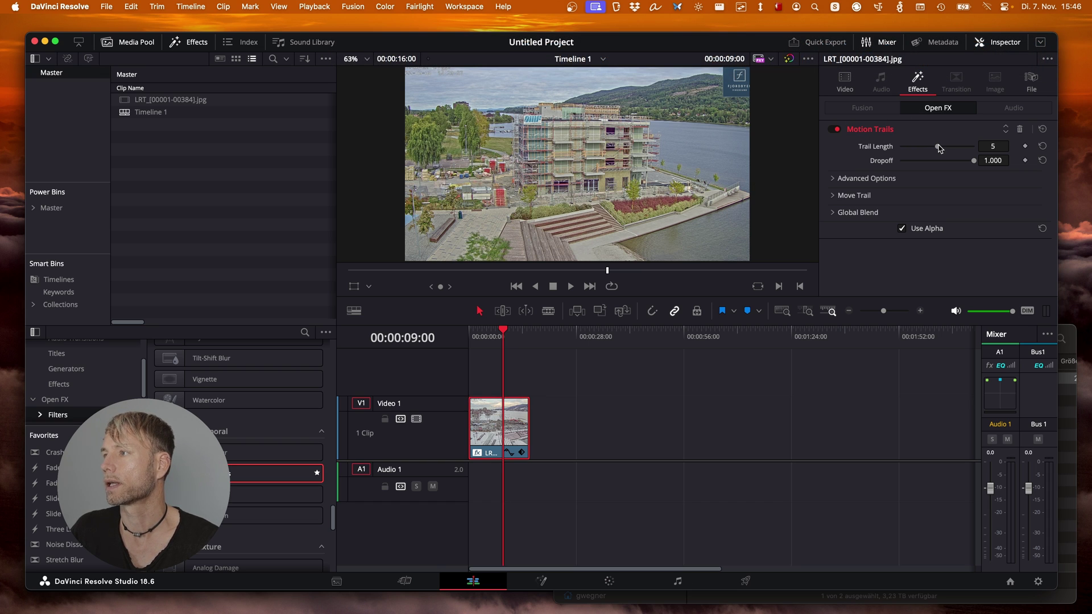
drag(940, 148, 976, 147)
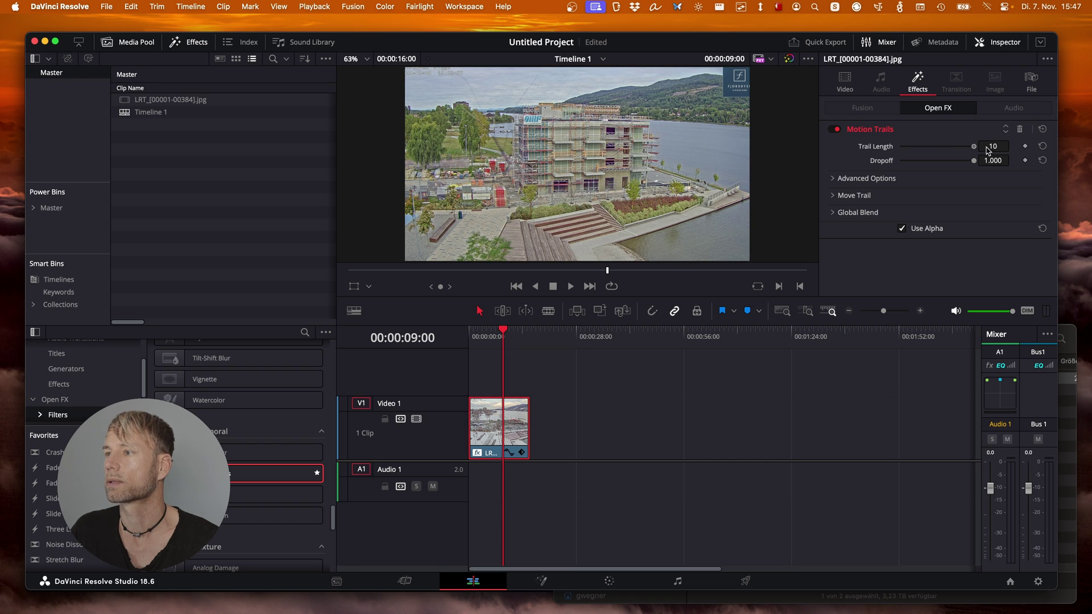
drag(496, 341, 470, 337)
key(space)
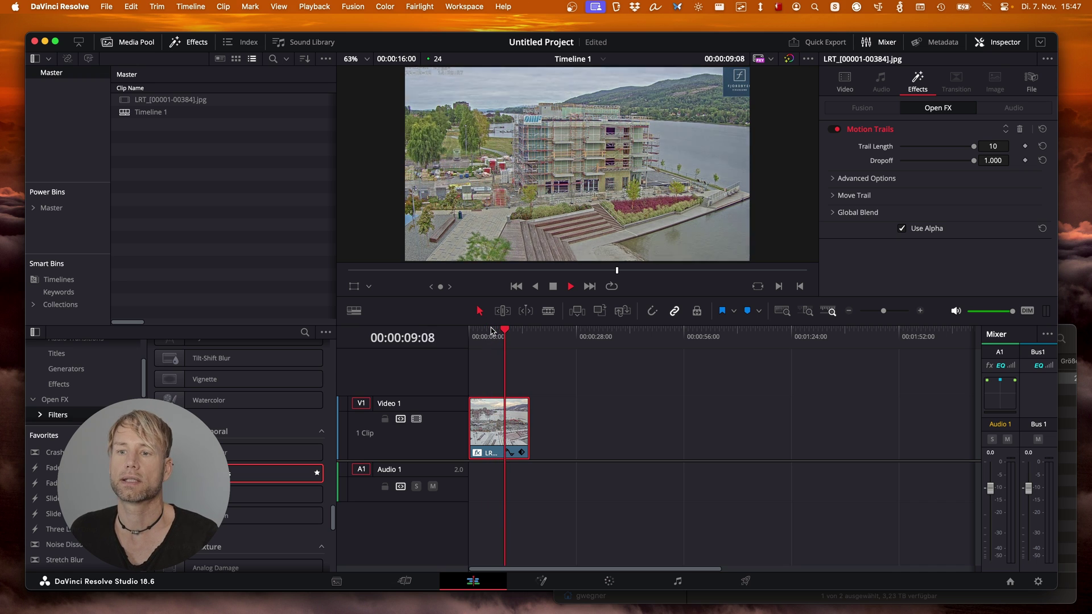
key(space)
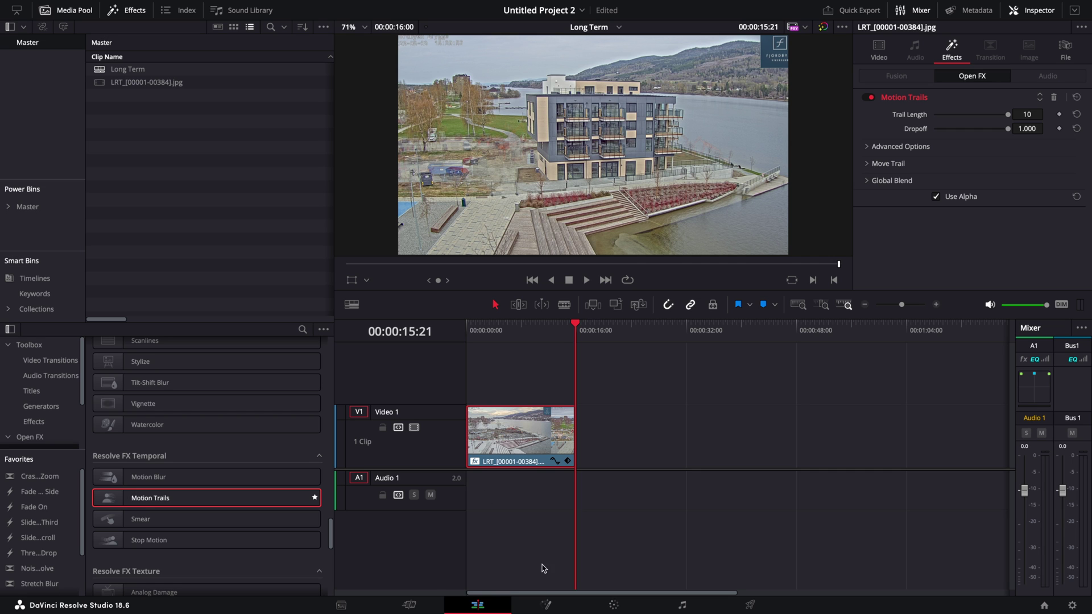
- On the Color page, set Lift to -0.09, Gain to 1.17 and Gamma to 0.01
click(612, 606)
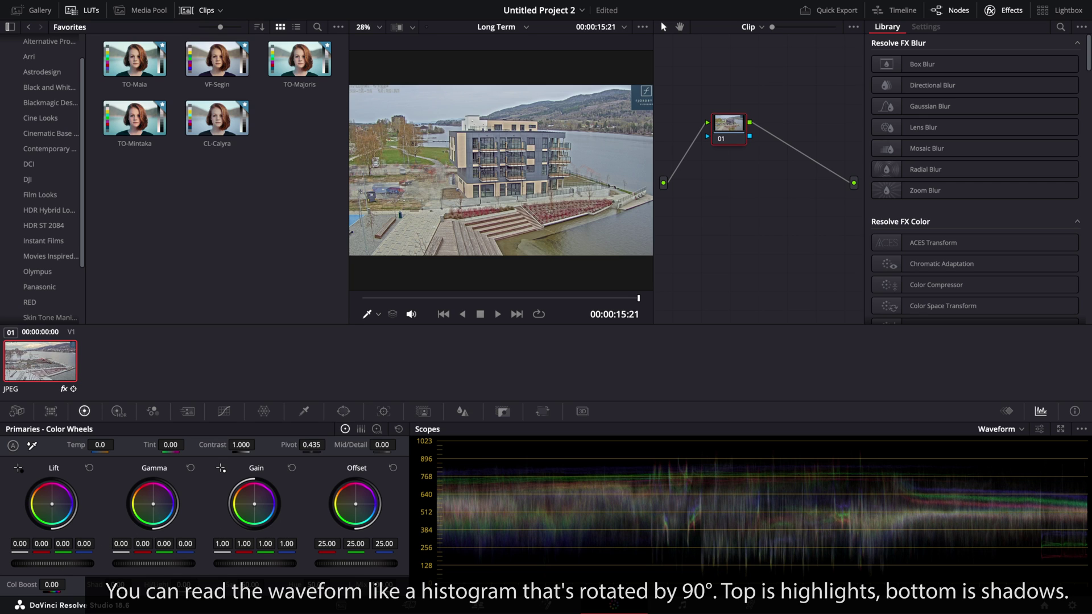
drag(52, 563, 40, 563)
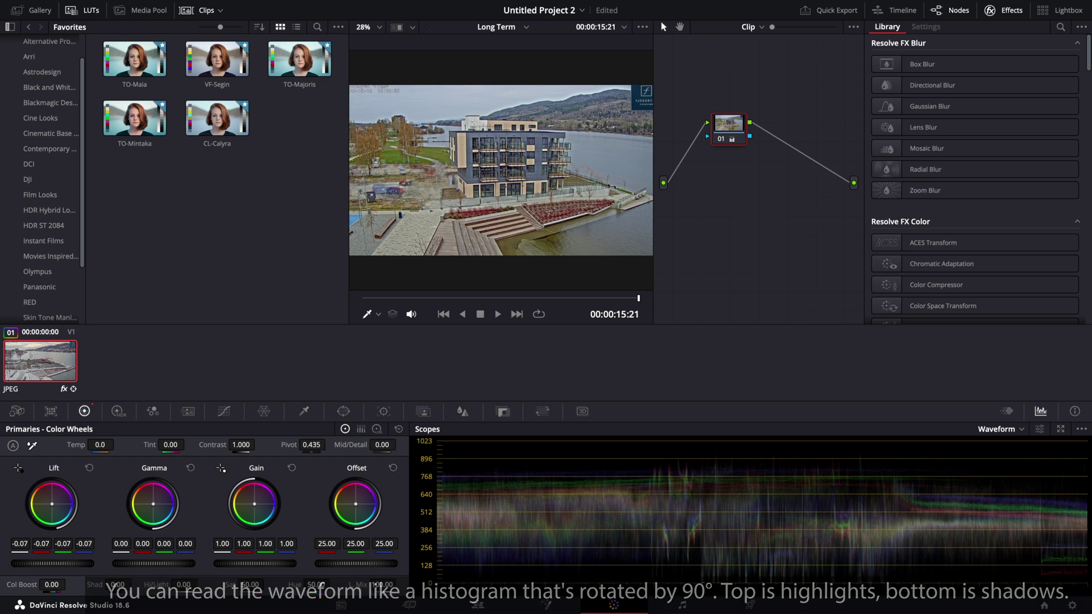
drag(40, 563, 35, 563)
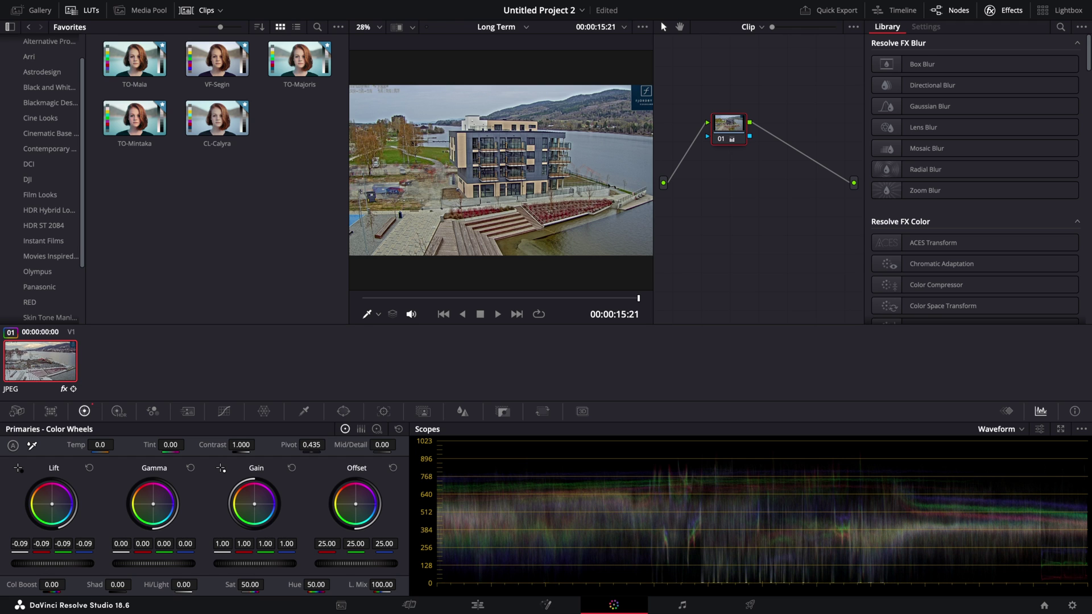
drag(255, 563, 272, 563)
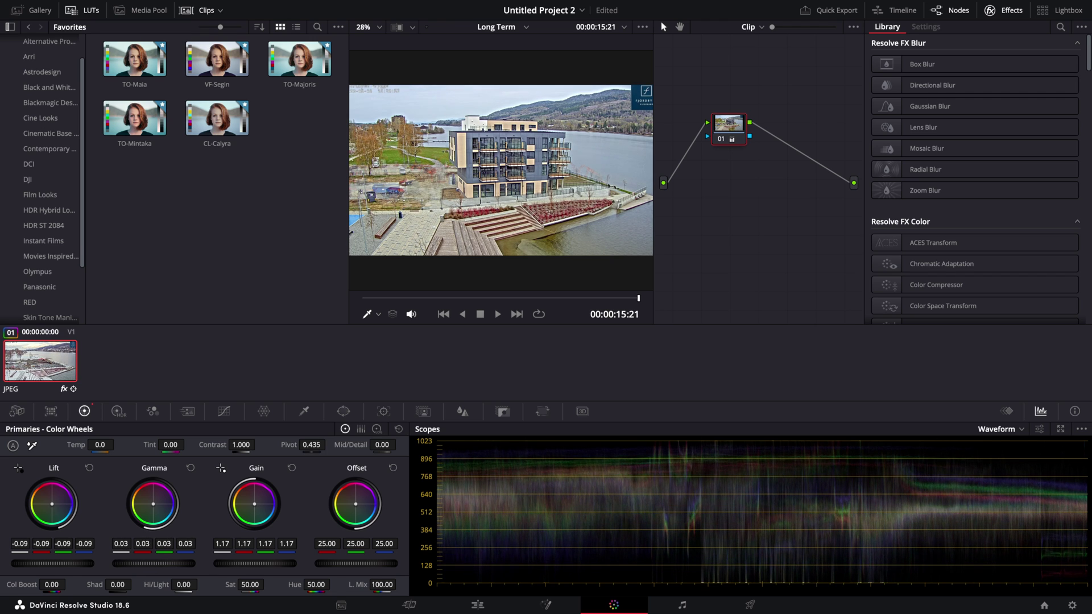
drag(154, 563, 154, 563)
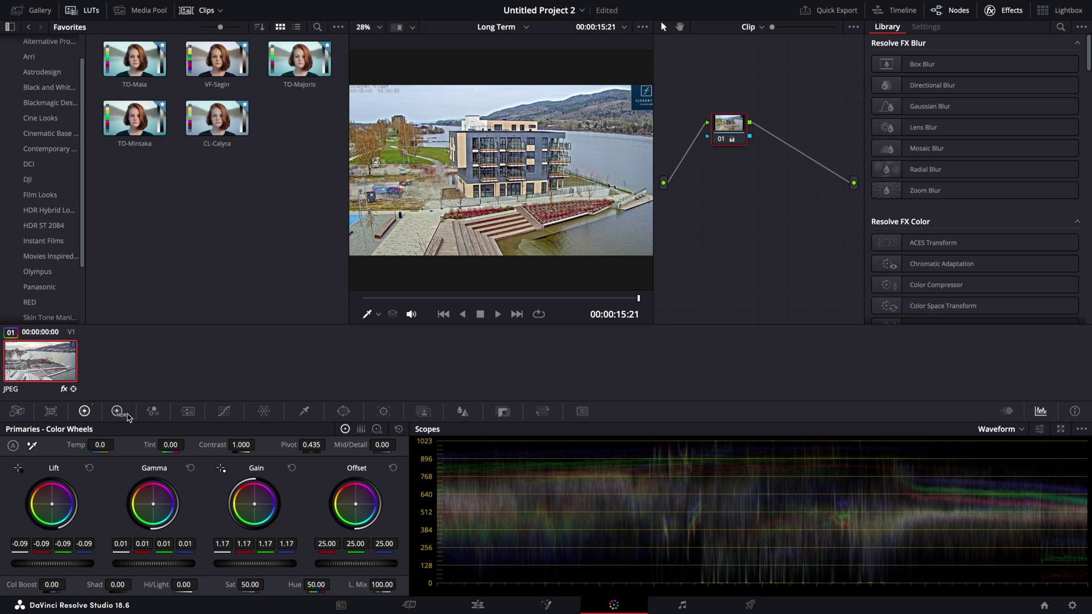
click(224, 411)
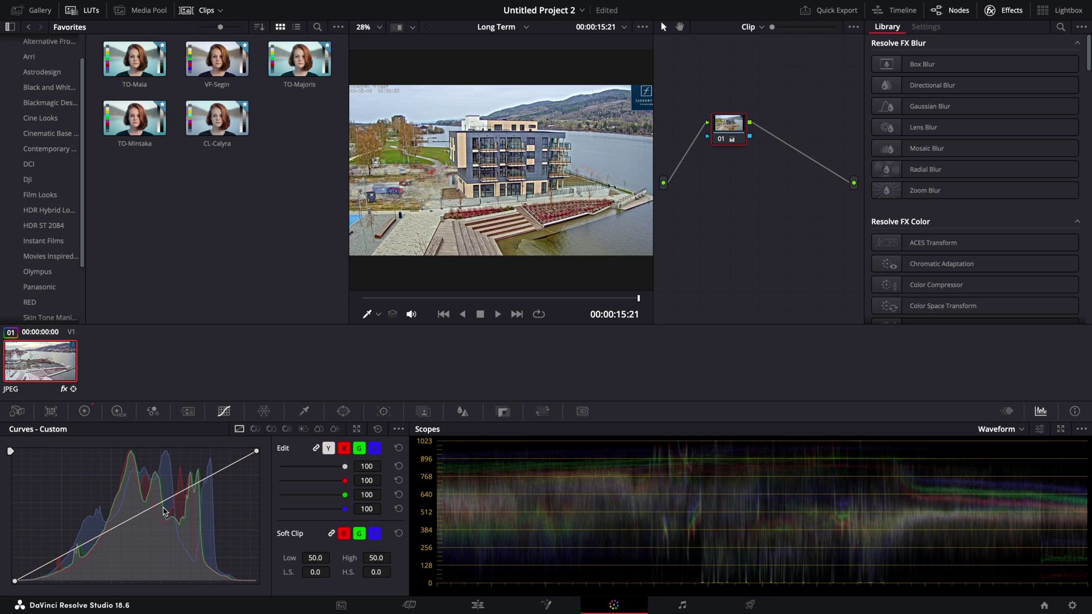
- Pull a shadow point down and a highlight point up on the custom curve, then play to review
drag(107, 539, 108, 543)
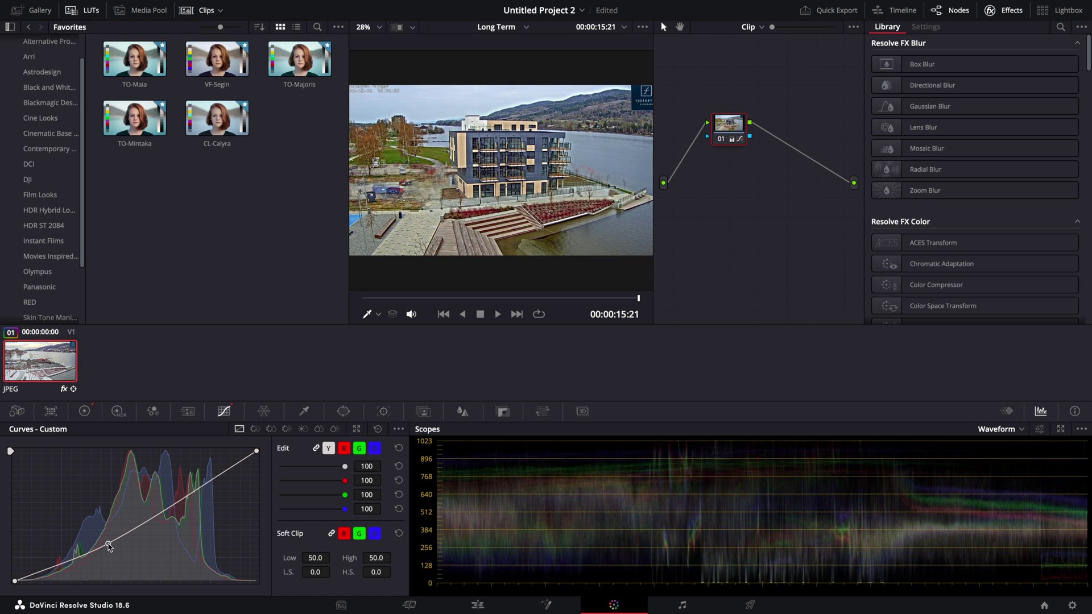
drag(166, 512, 164, 500)
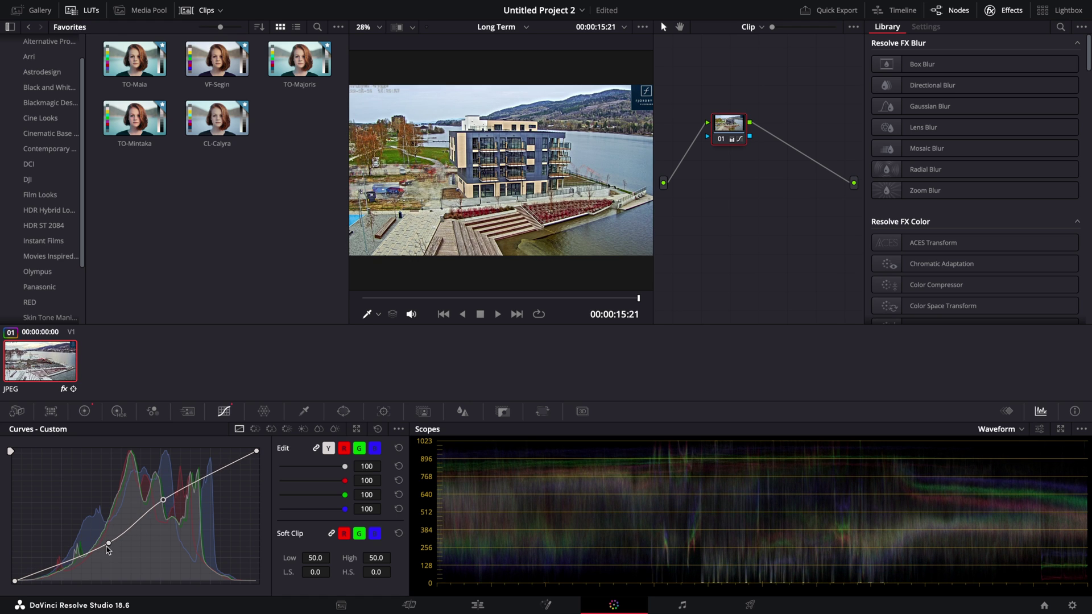
drag(107, 547, 98, 551)
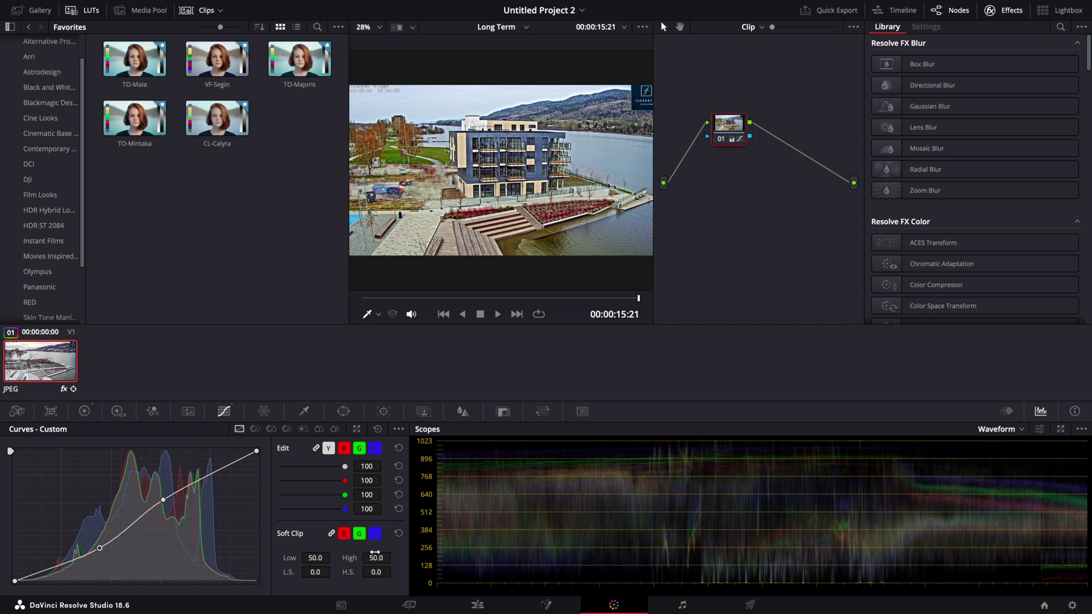
key(space)
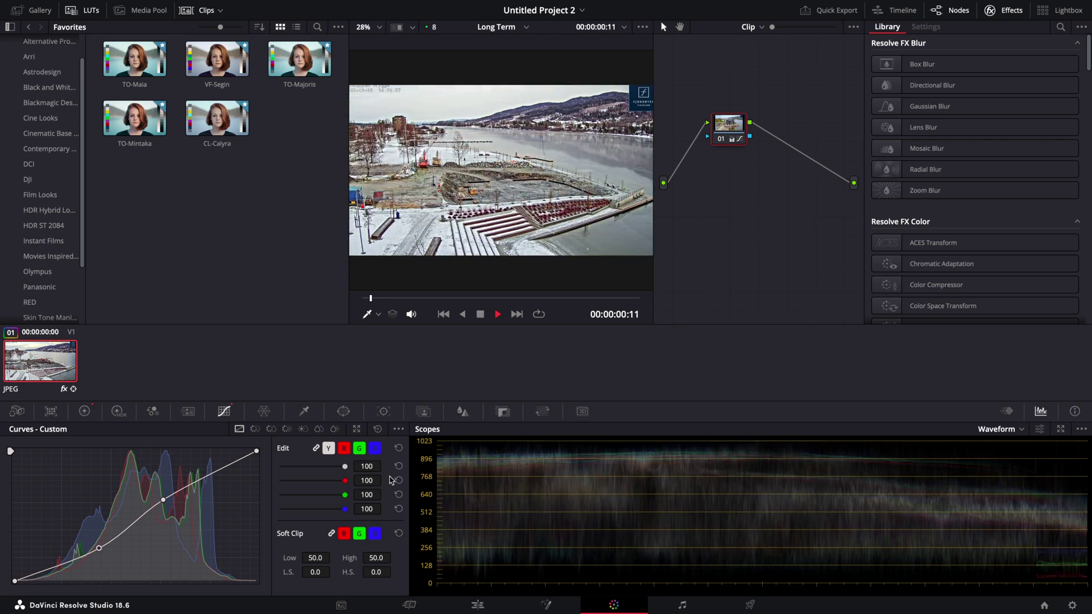
- Queue the Long Term timeline as Untitled.mov in Movies and render it
click(751, 607)
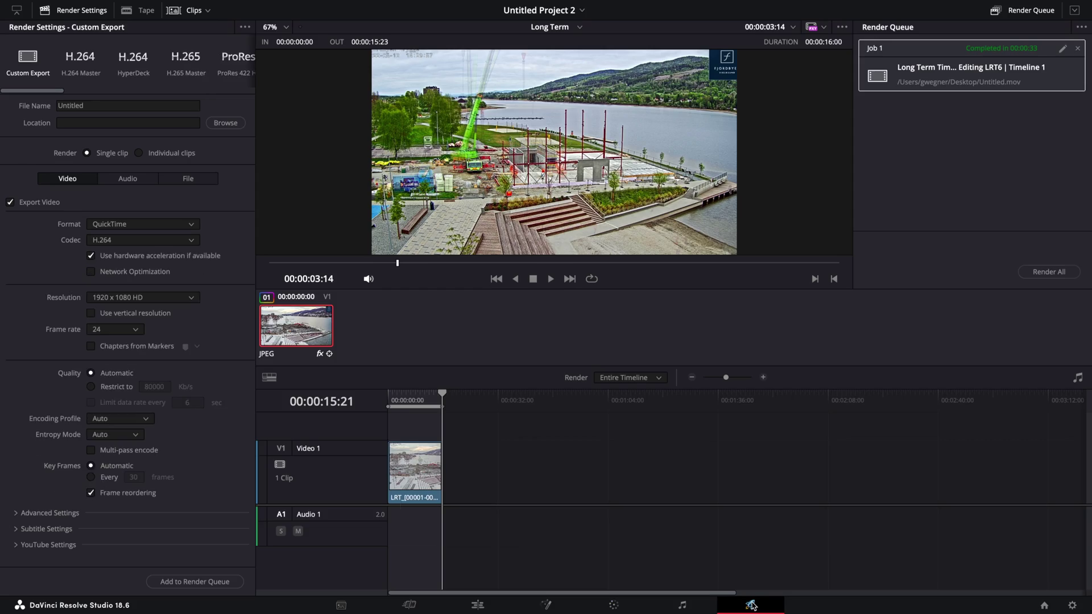
click(195, 582)
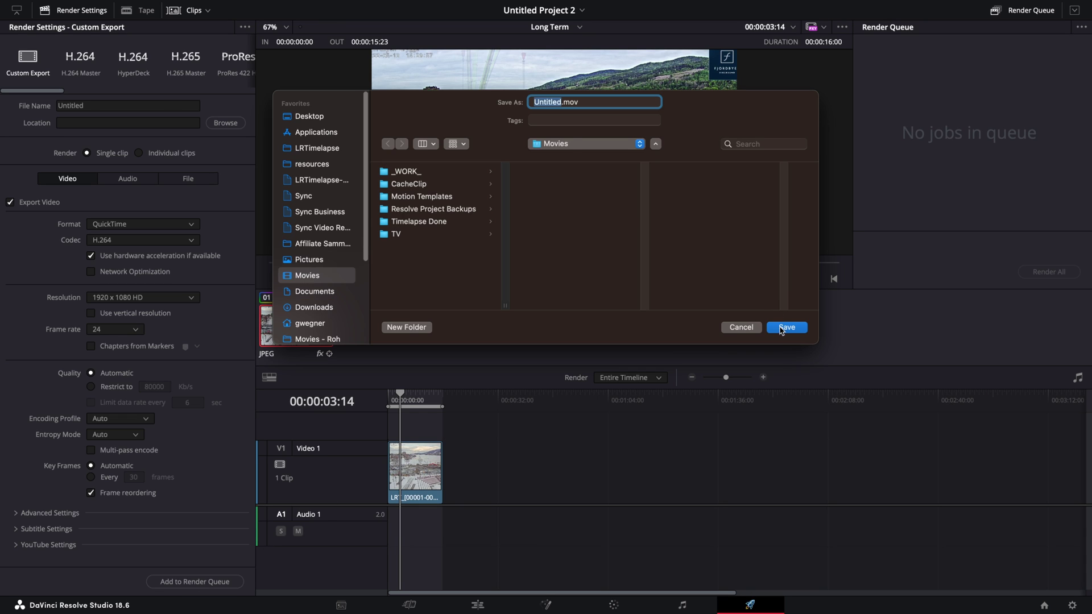
click(786, 328)
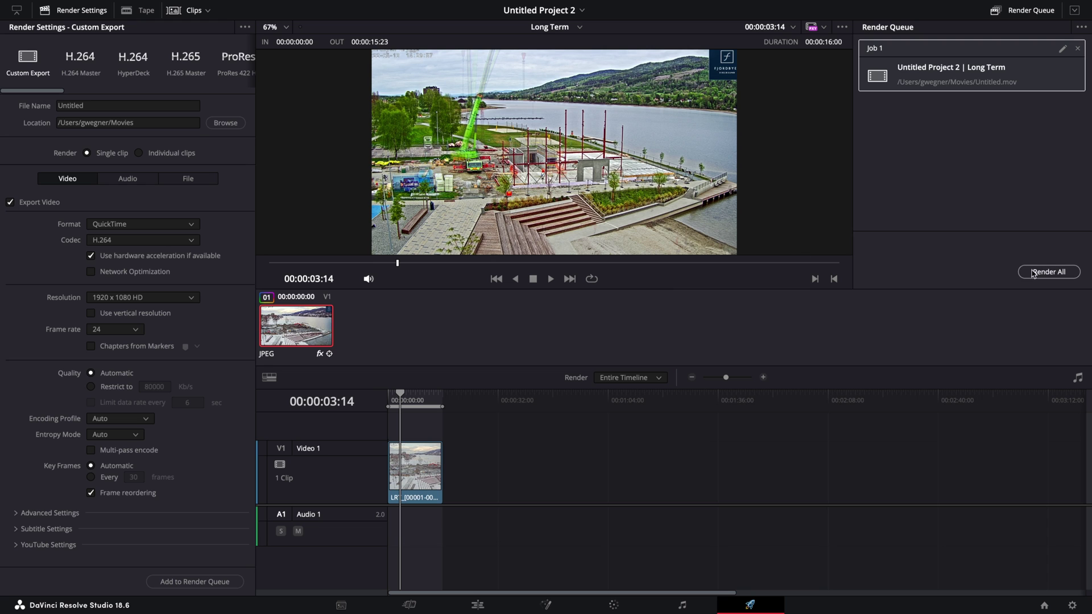
click(1049, 272)
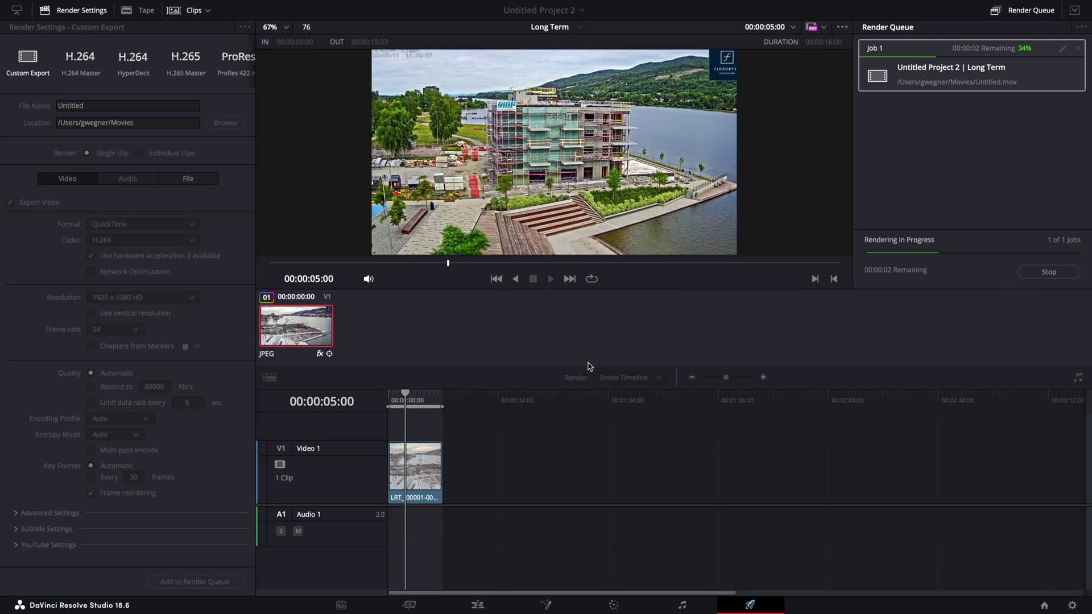